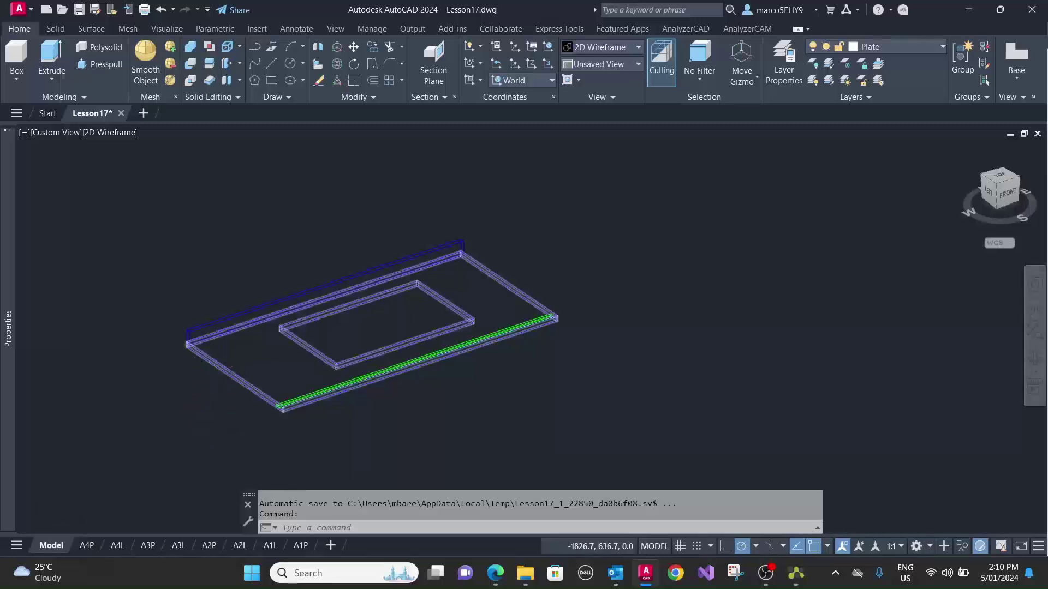
Step: Set the green groove block's Analyzer part properties to Machine Block and save
scroll(216, 367, "up", 2)
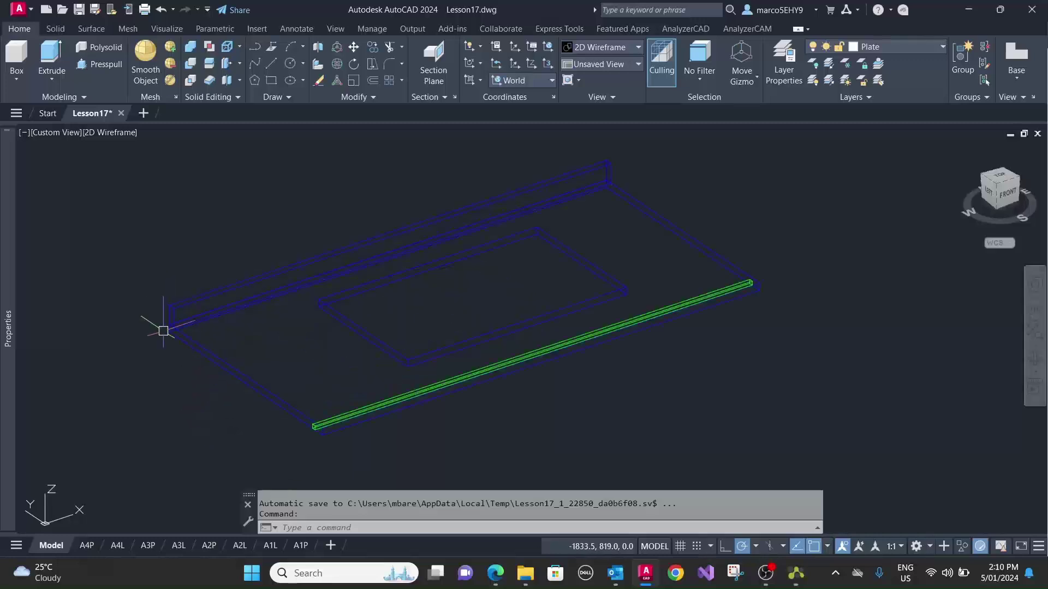
scroll(315, 426, "up", 2)
scroll(291, 437, "up", 2)
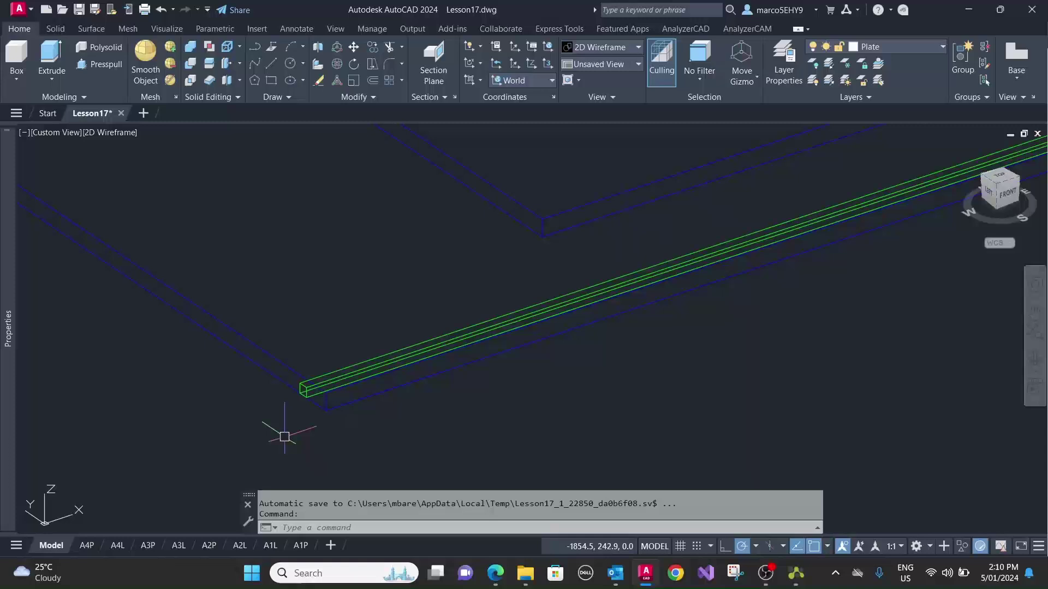
scroll(330, 395, "down", 5)
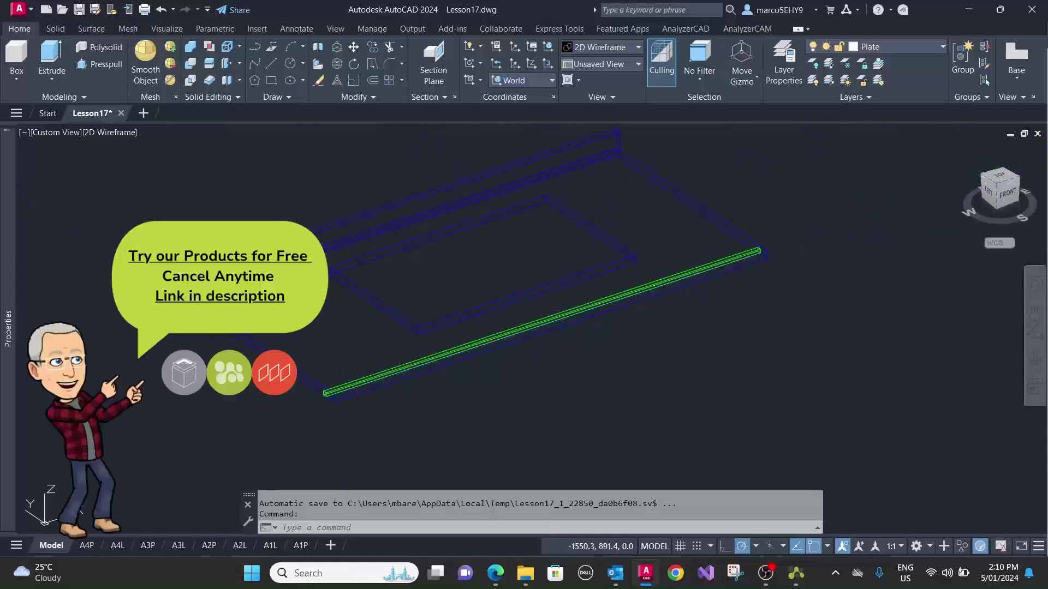
scroll(257, 297, "down", 3)
scroll(211, 299, "up", 5)
middle_click_drag(270, 259, 249, 333)
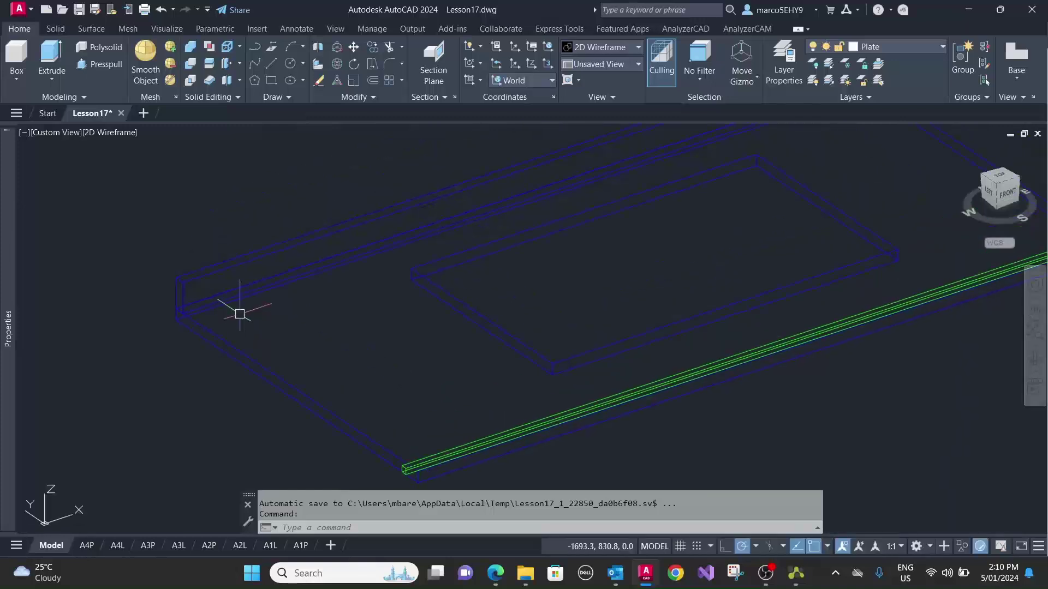
left_click(686, 28)
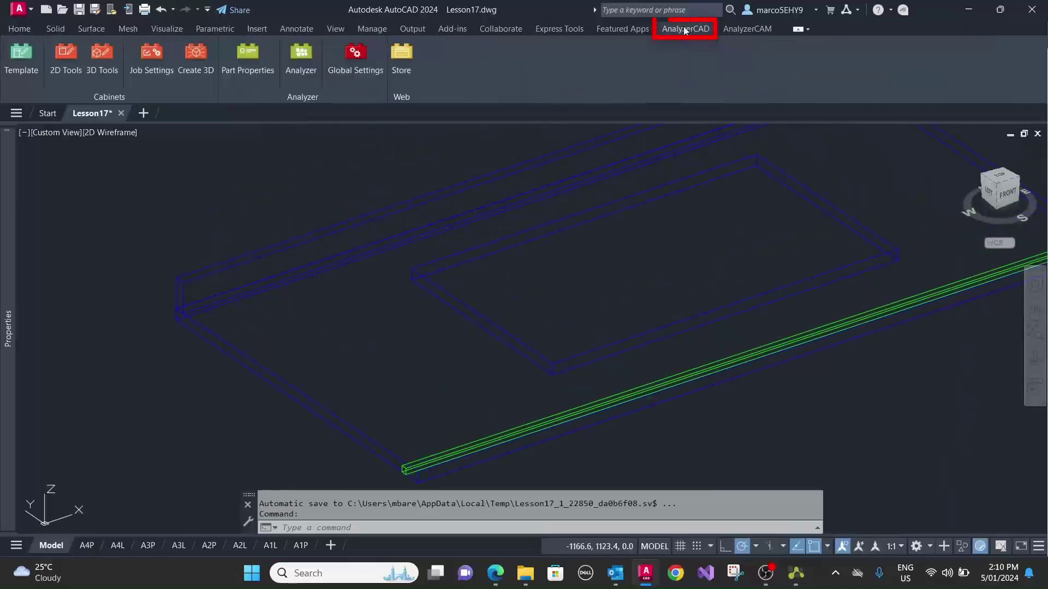
left_click(251, 52)
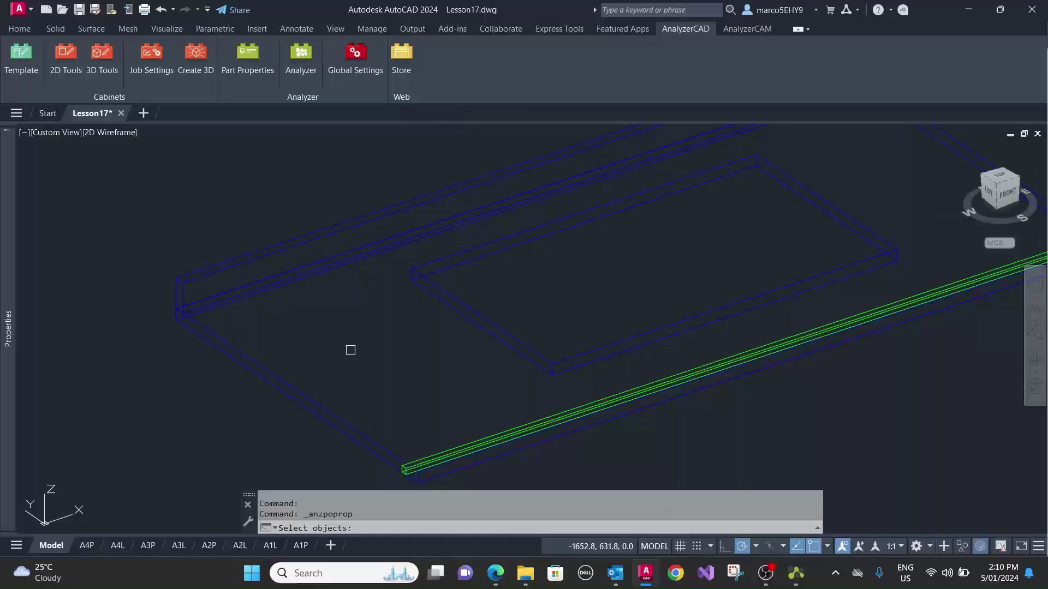
scroll(400, 412, "down", 3)
scroll(381, 393, "up", 5)
left_click(392, 403)
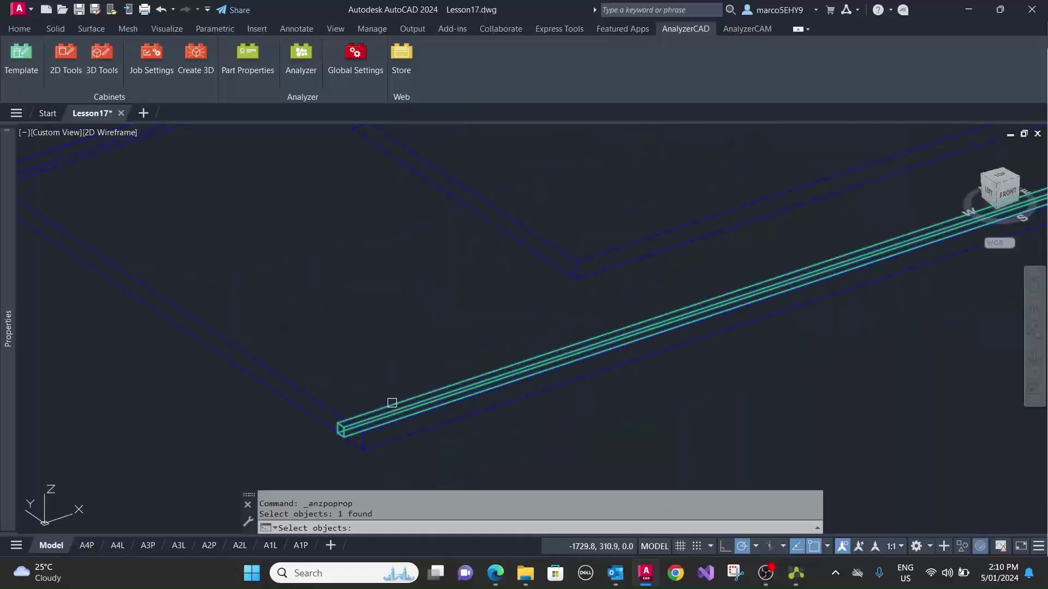
key("Return")
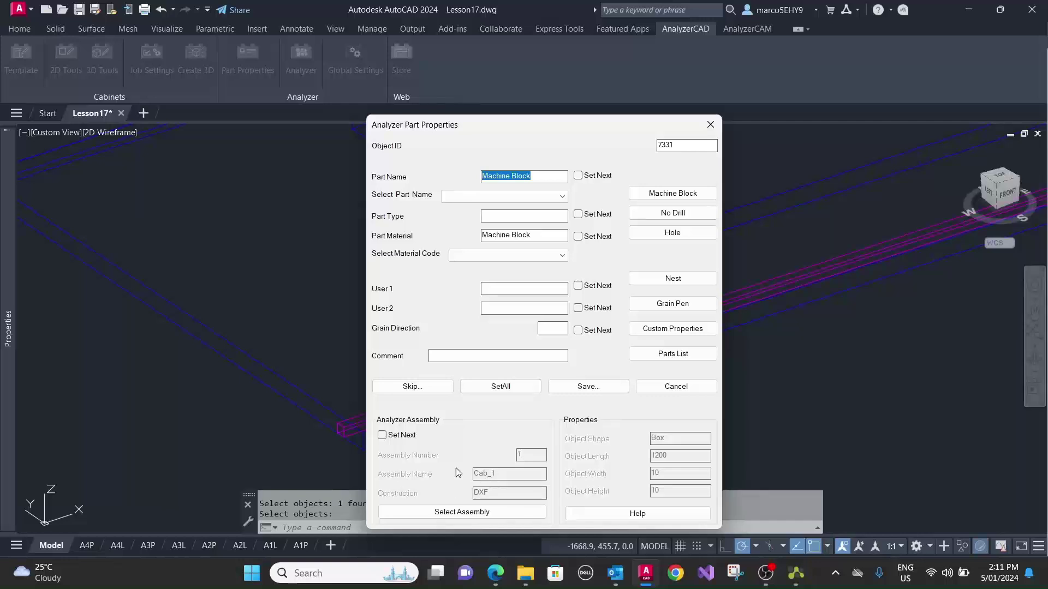
left_click(570, 386)
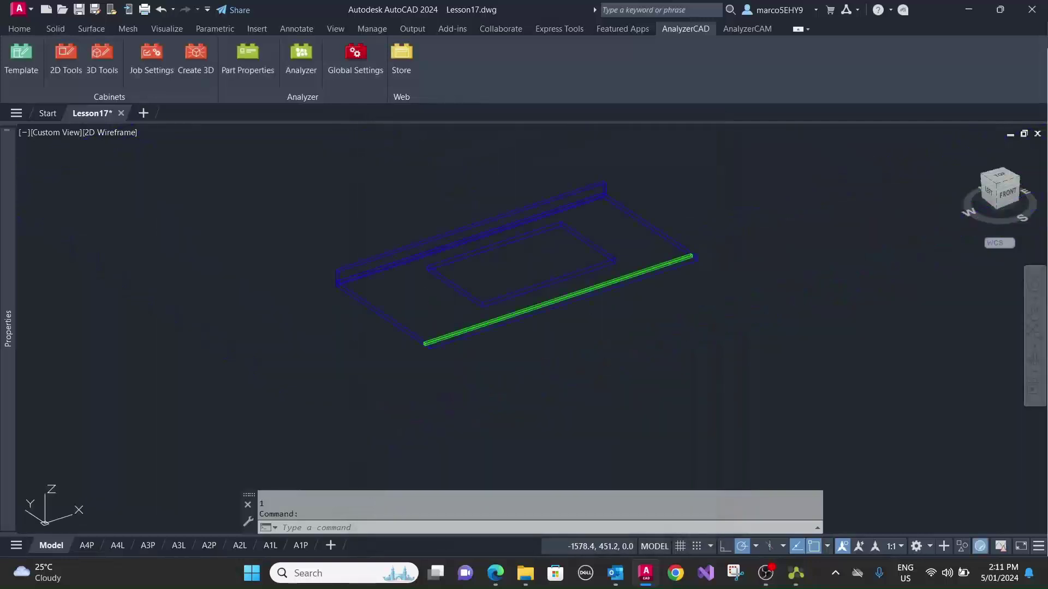
Step: Window-select all three benchtop parts and send them to Analyzer
left_click(299, 55)
left_click(787, 405)
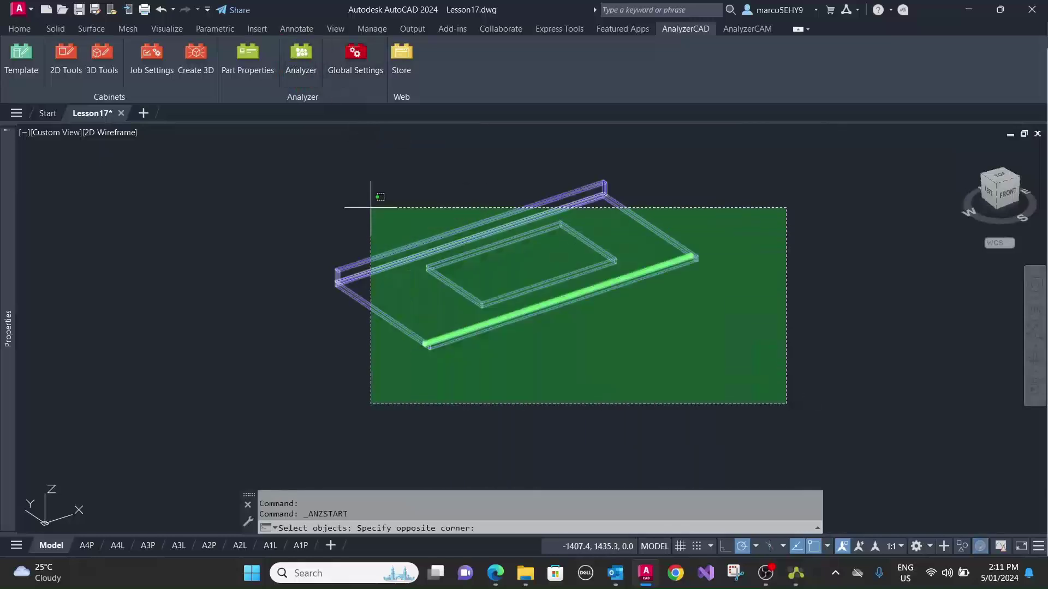
left_click(202, 147)
key("Return")
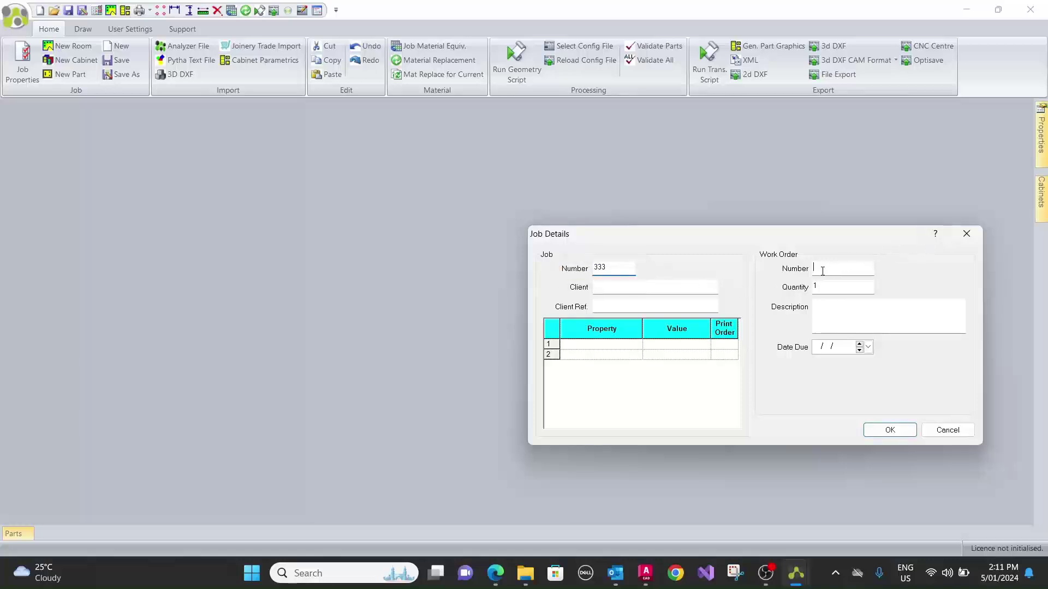
Step: Enter the work order number for job 333 and run the geometry script
type("32")
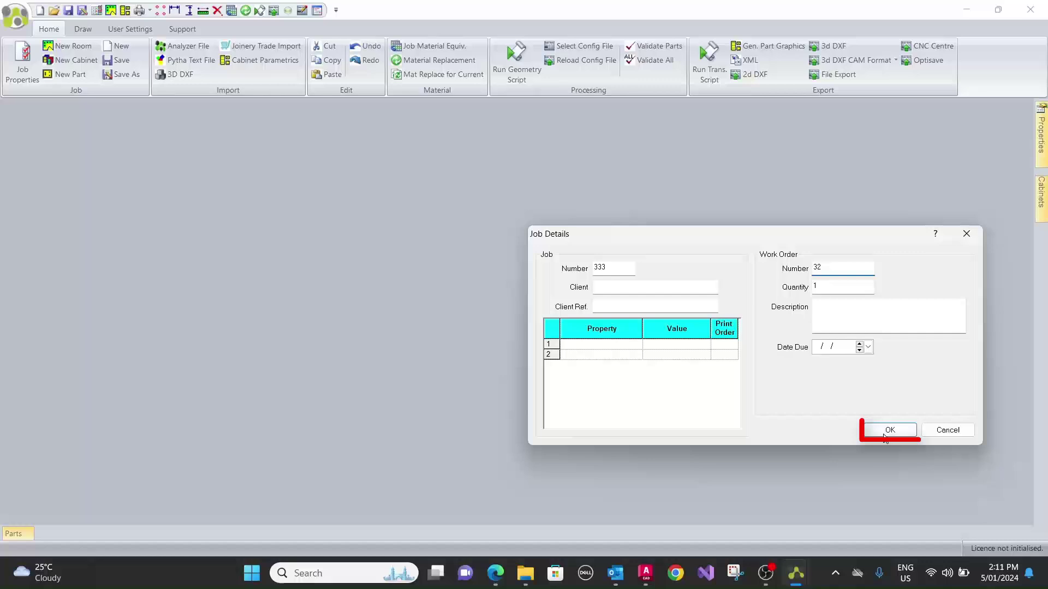
left_click(890, 430)
left_click(534, 71)
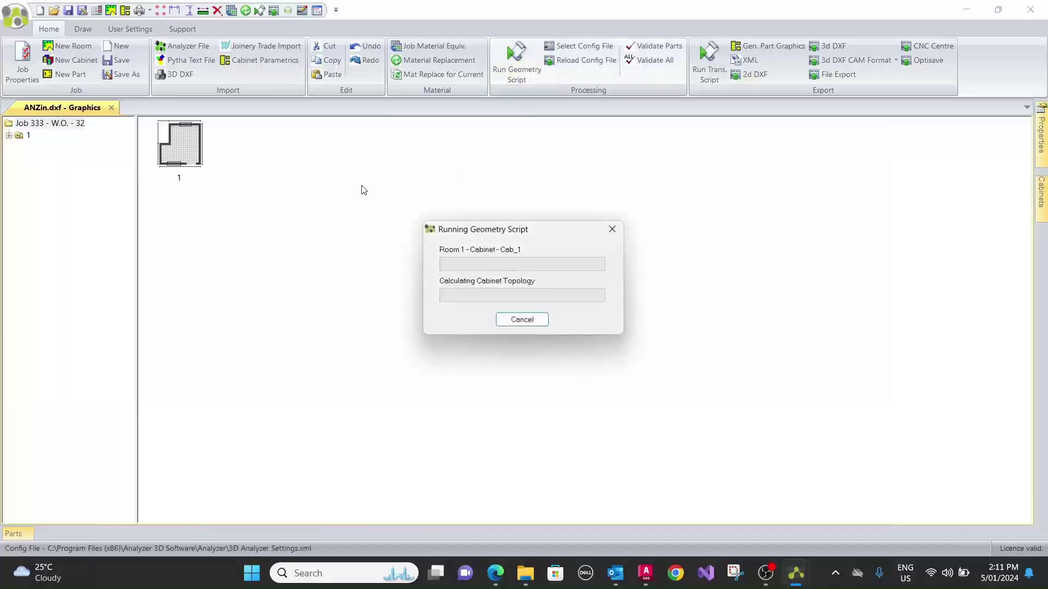
Step: Expand the tree to Cab_1, run the translation script, and acknowledge each EnRoute export message
left_click(9, 135)
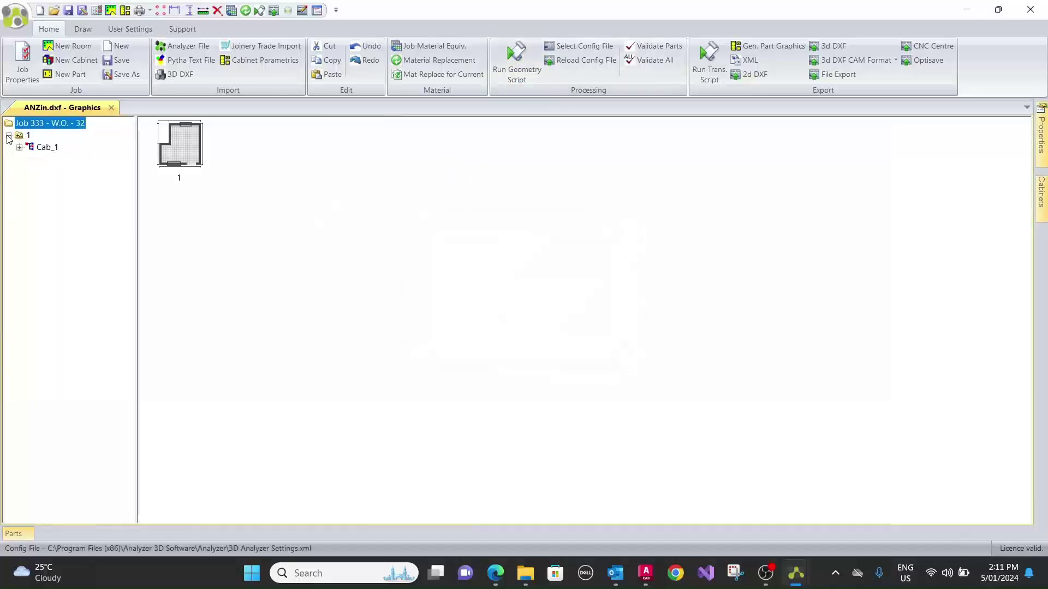
left_click(38, 148)
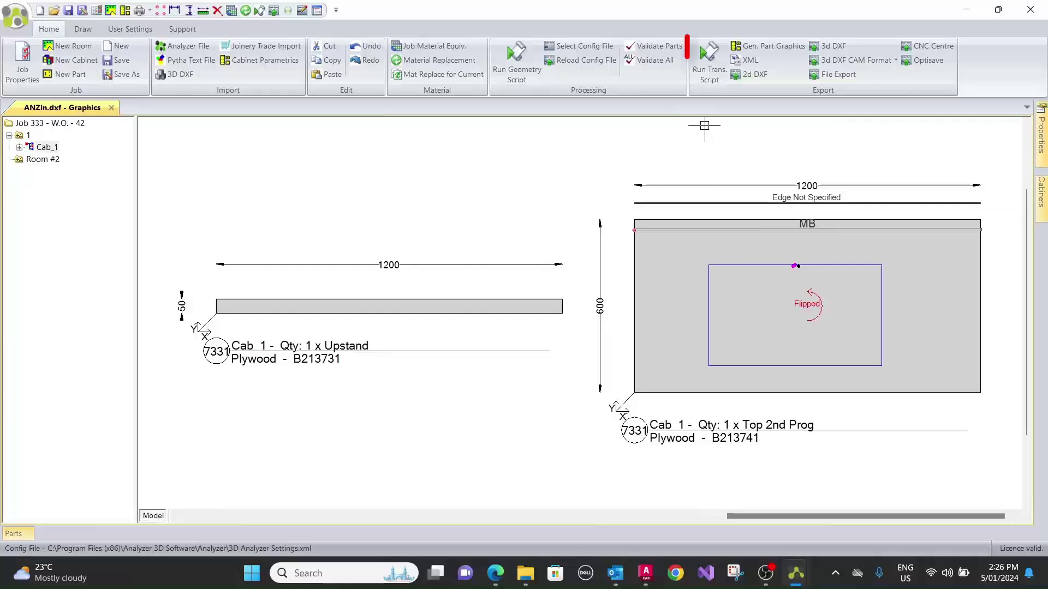
left_click(709, 57)
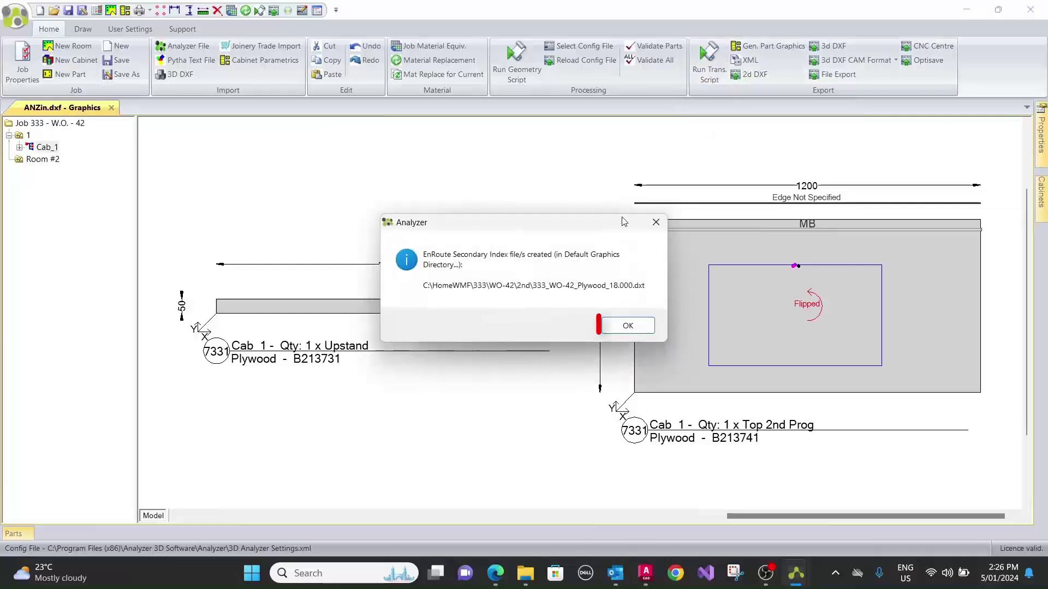
left_click(627, 326)
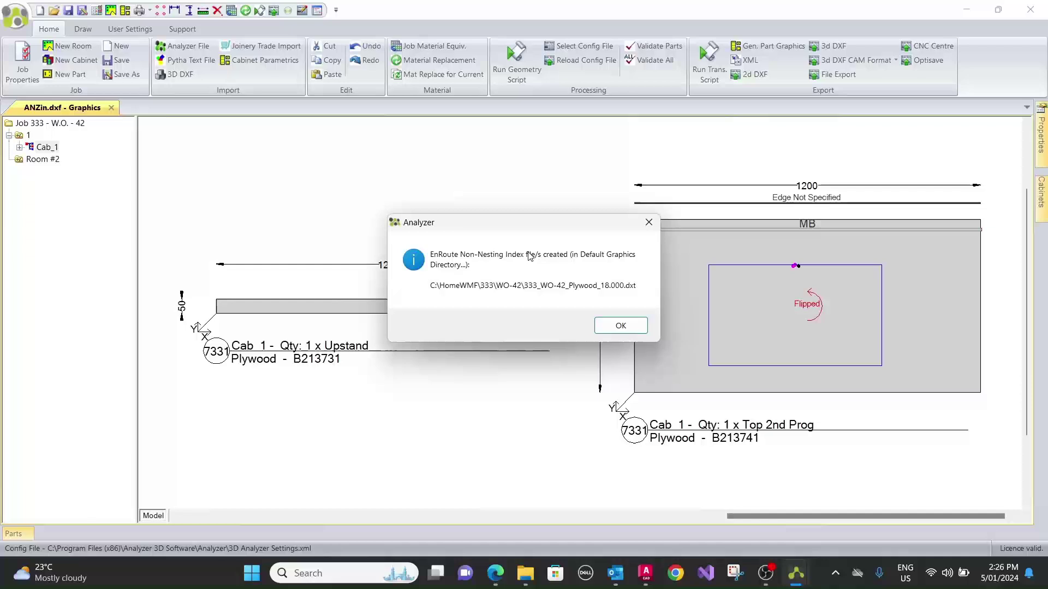
left_click(621, 326)
left_click(621, 325)
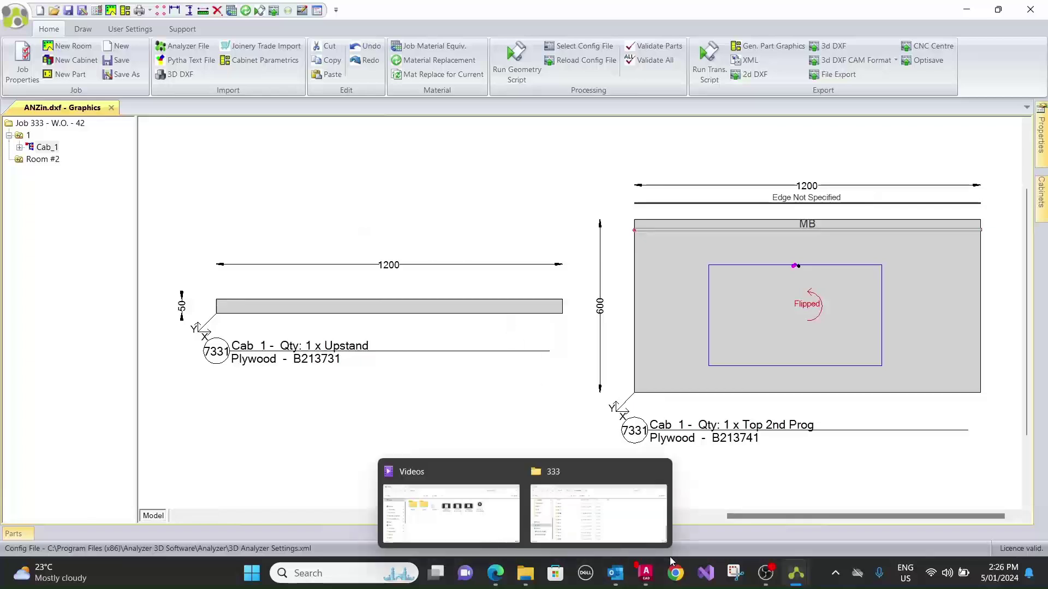
Step: Open the panel optimizer in AutoCAD and load the 333_WO-42_Plywood_18.000.dxt parts file
left_click(647, 573)
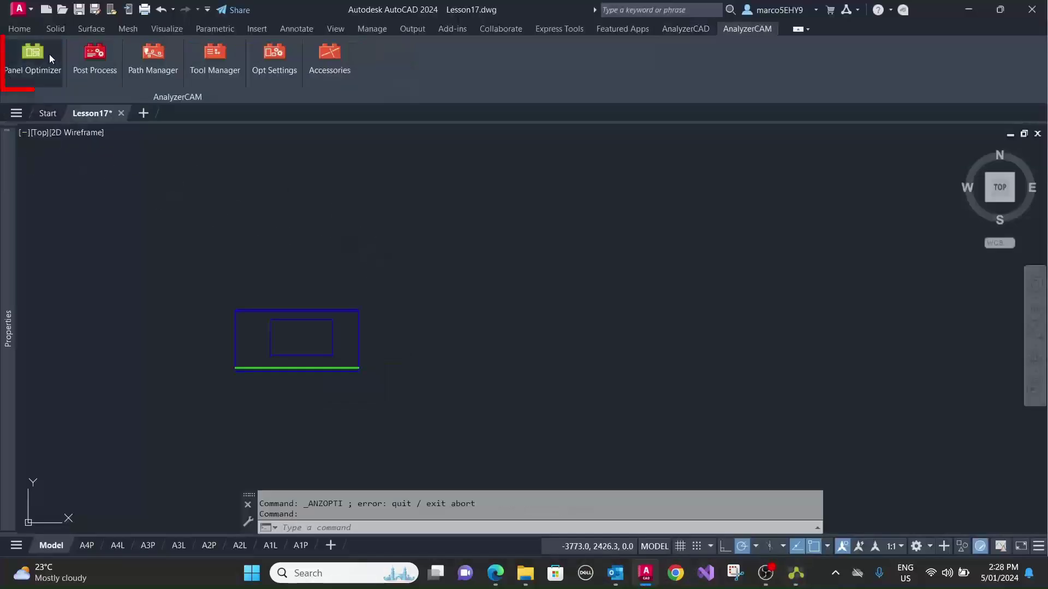
left_click(34, 55)
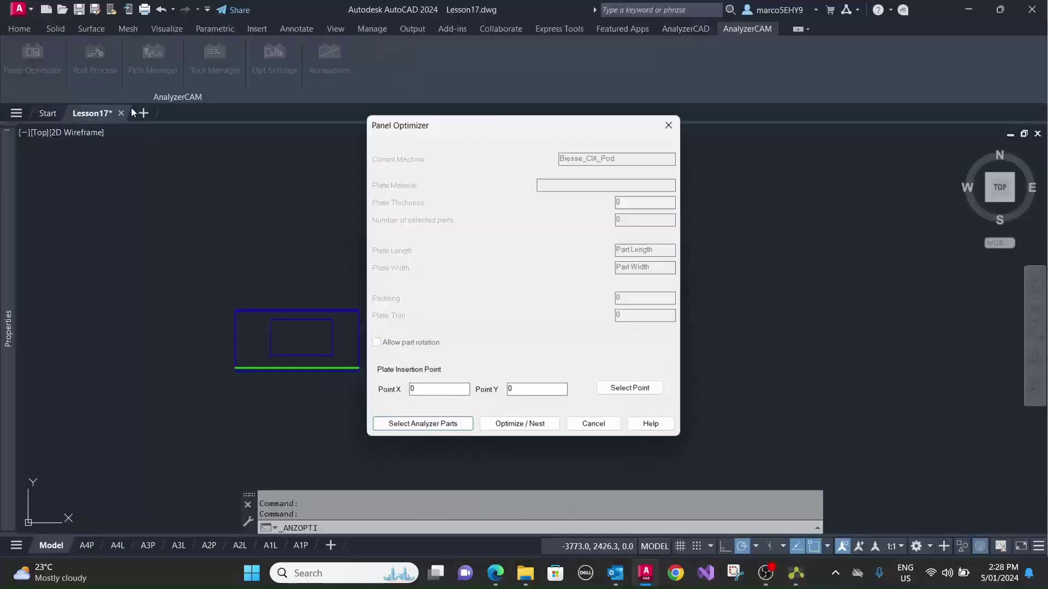
left_click(427, 426)
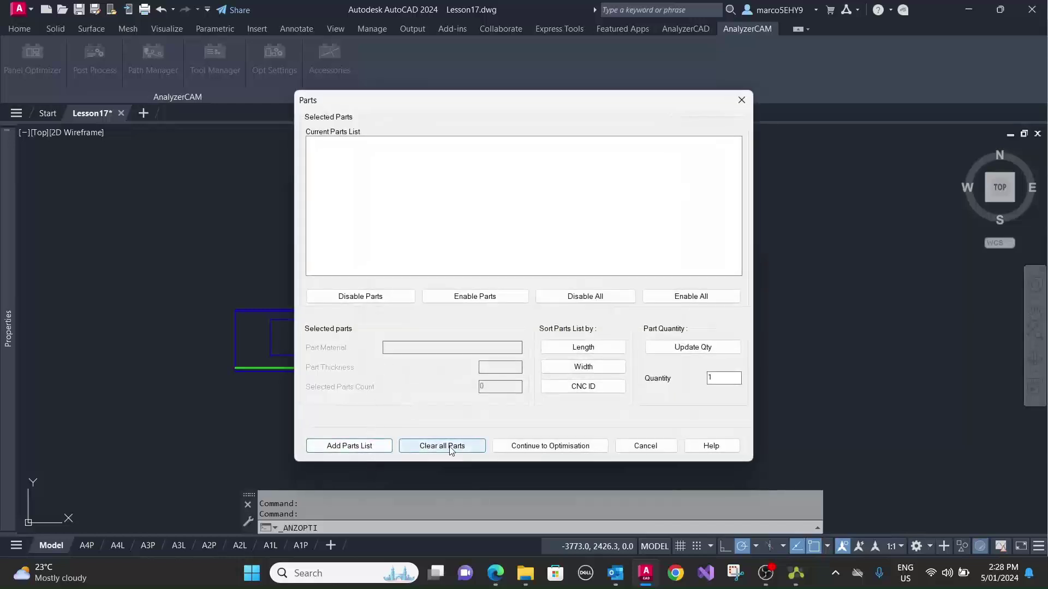
left_click(369, 447)
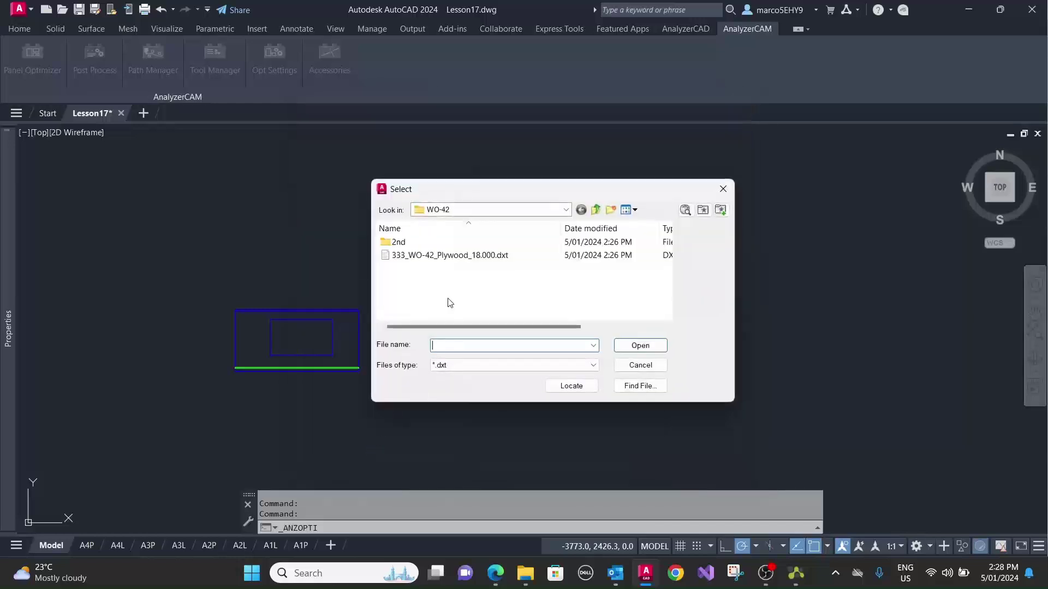
left_click(438, 256)
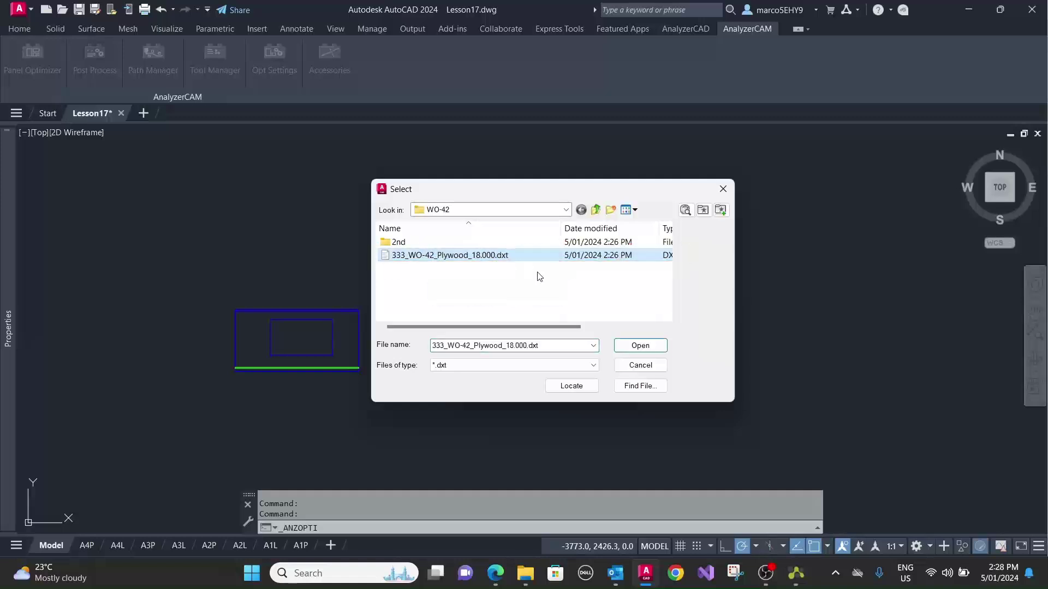
left_click(641, 347)
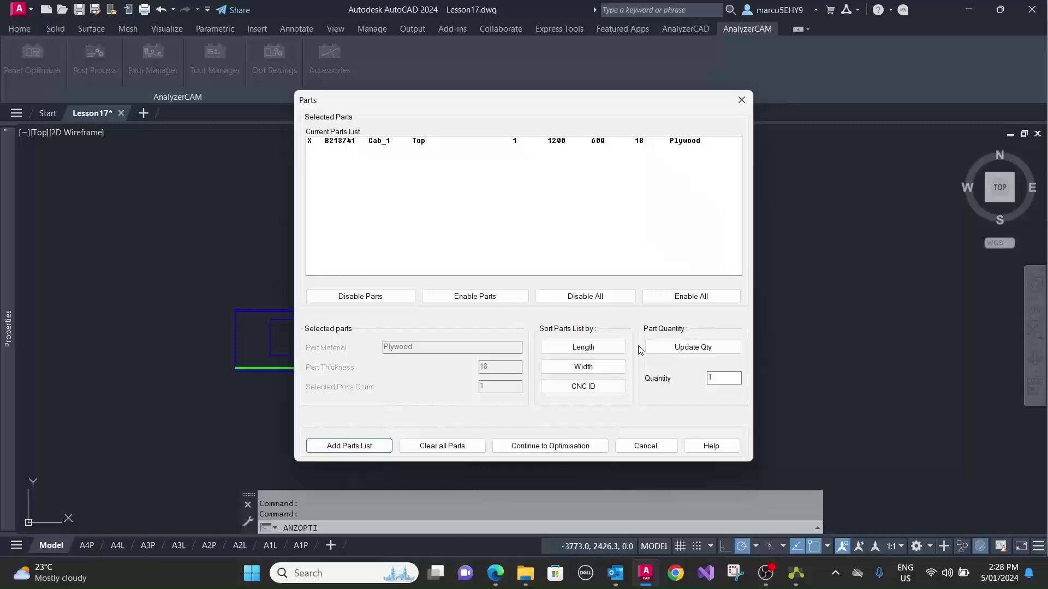
Step: Add the plywood parts file from the 2nd folder and nest the two Top parts onto boards
left_click(362, 444)
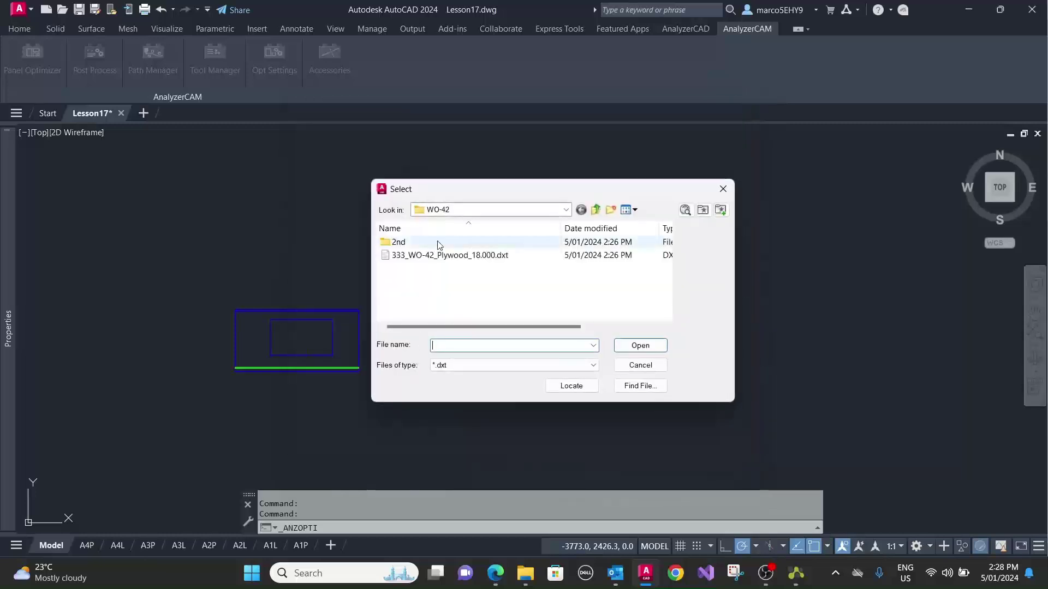
left_click(398, 243)
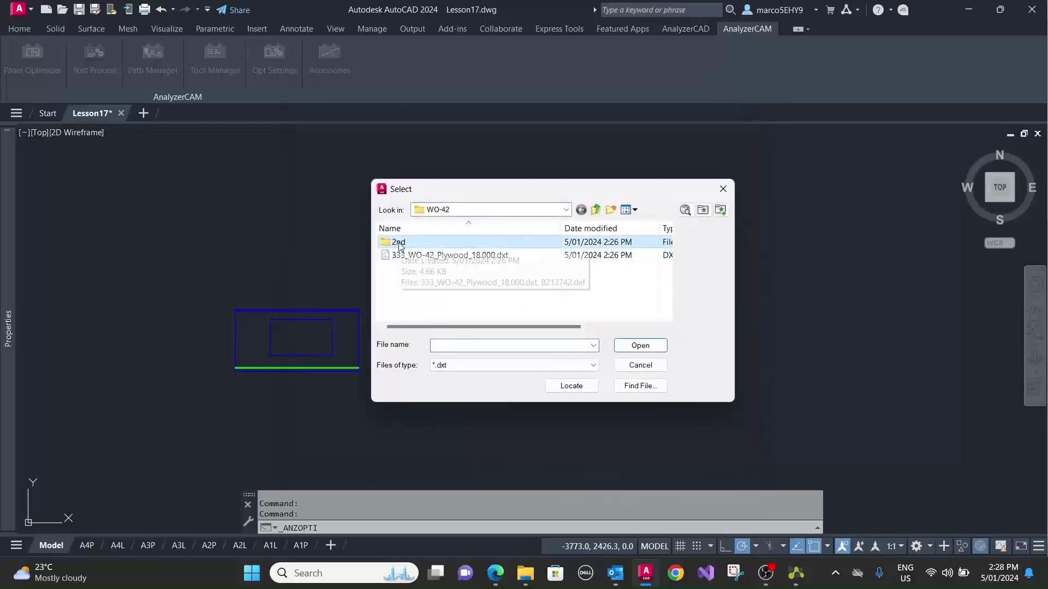
double_click(400, 244)
left_click(426, 242)
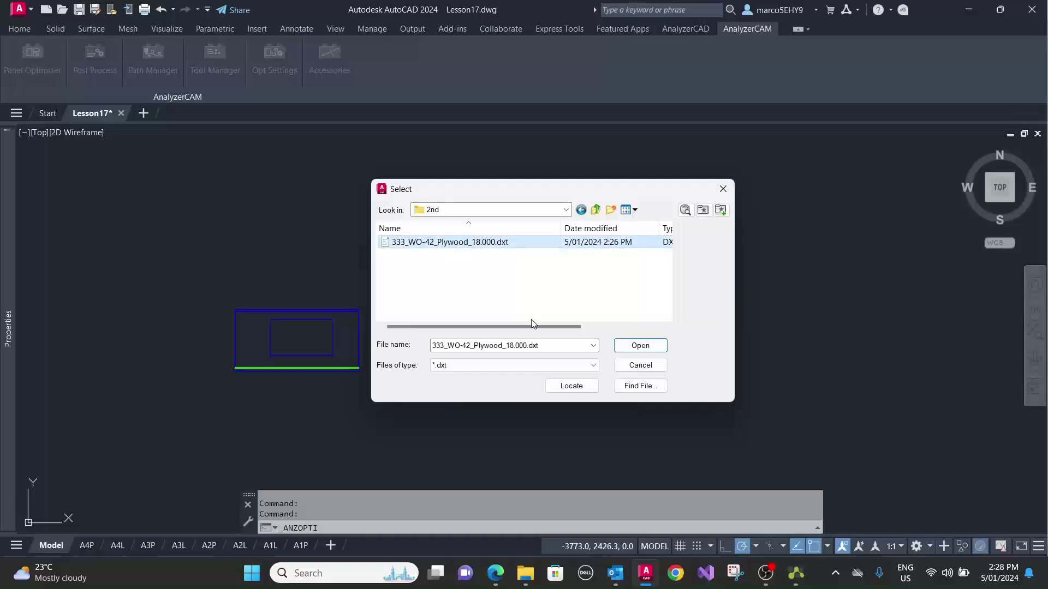
left_click(636, 346)
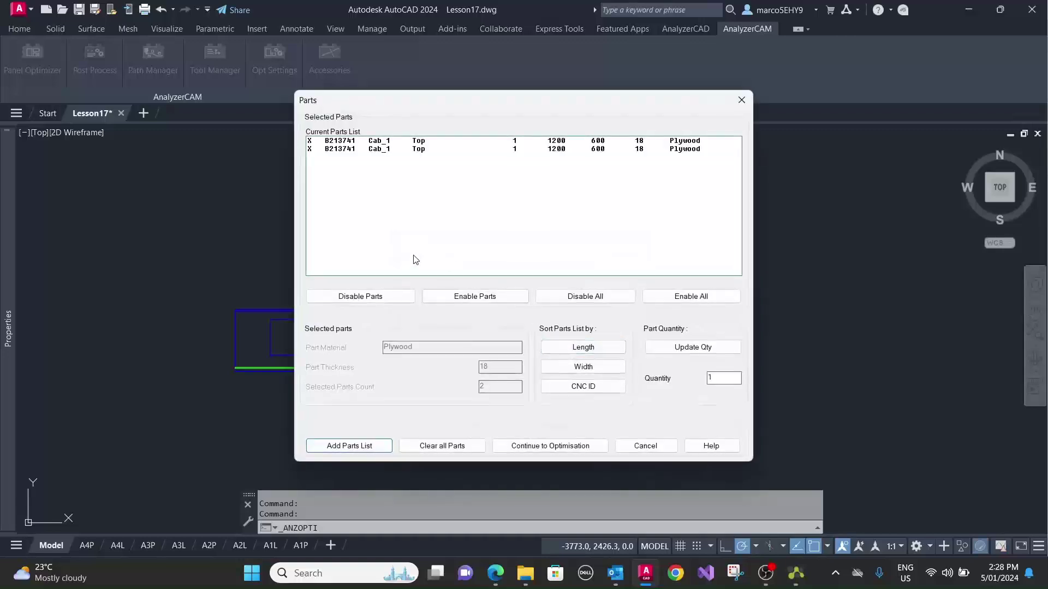
left_click(538, 447)
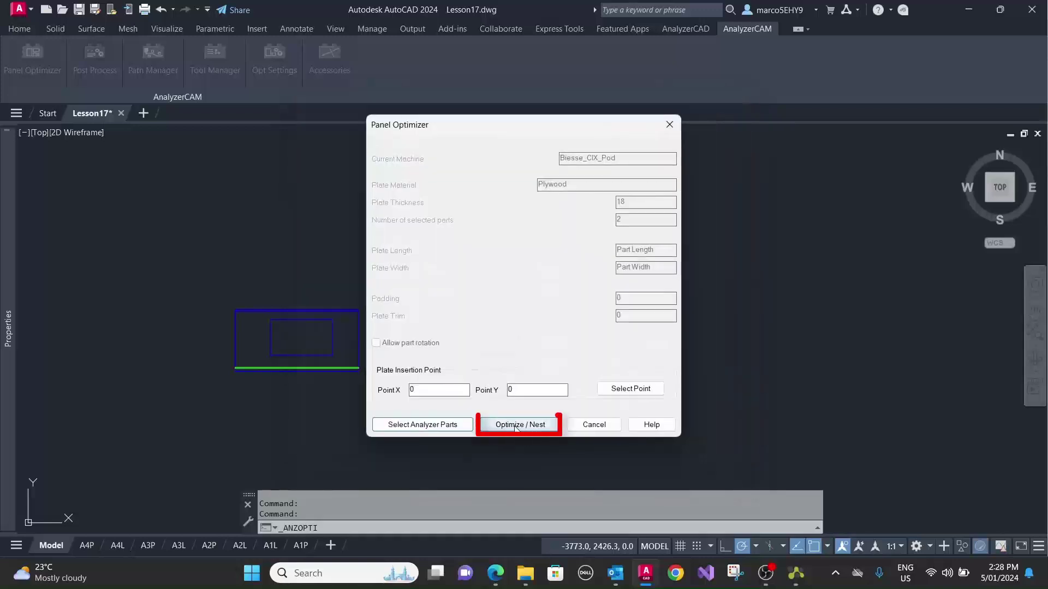
left_click(516, 425)
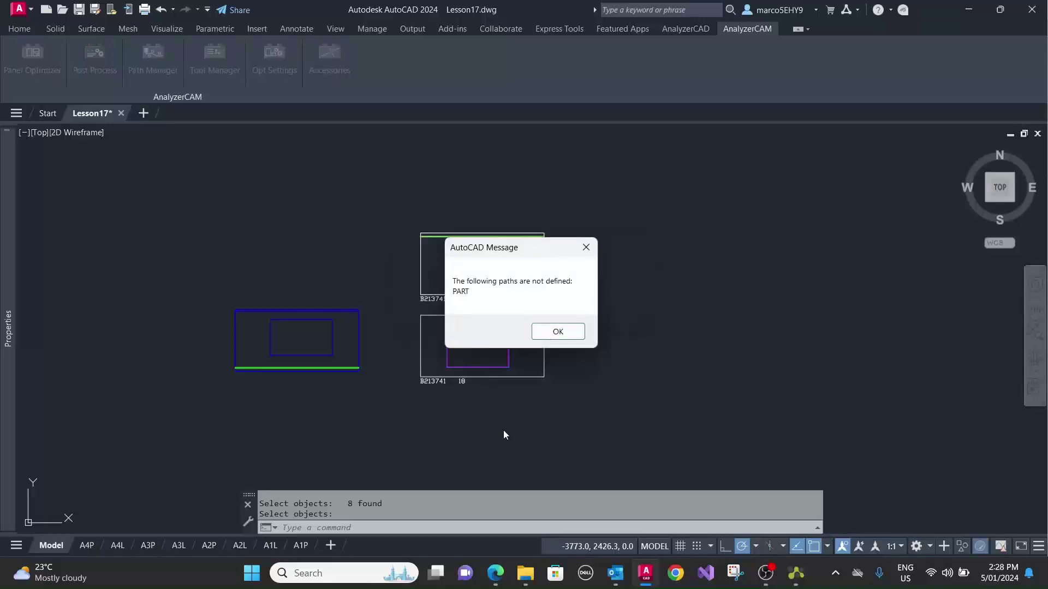
Step: Dismiss the undefined PART path warning and zoom in on the two nested boards
left_click(559, 330)
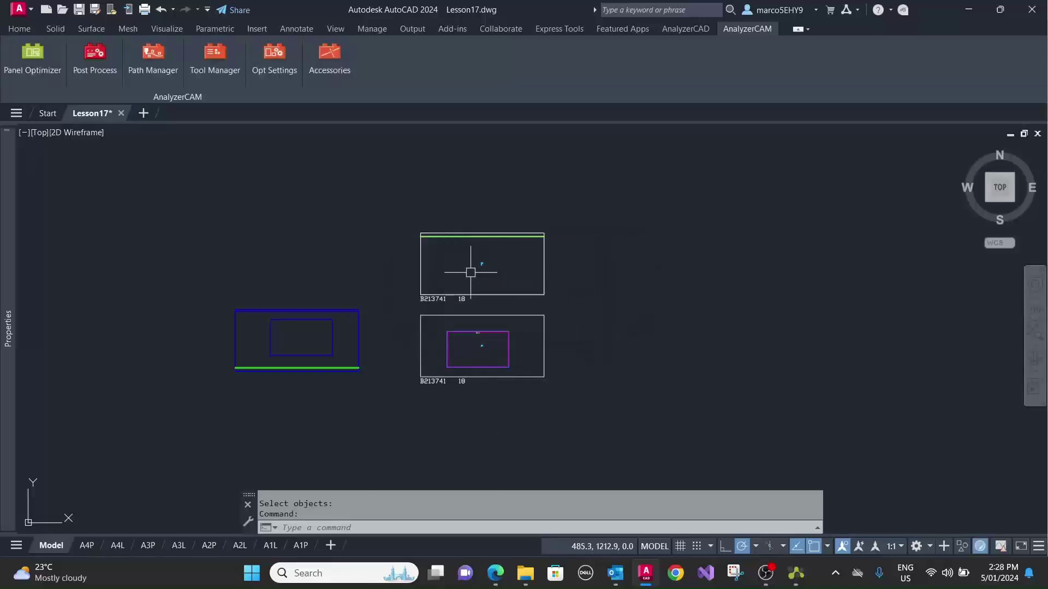
scroll(477, 346, "up", 4)
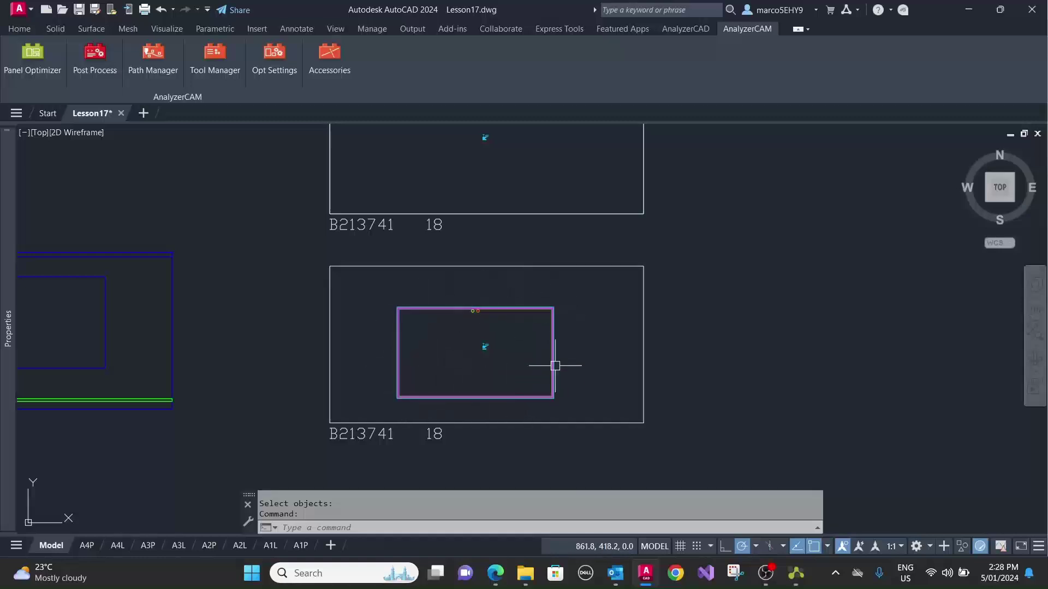
scroll(546, 350, "down", 2)
scroll(478, 171, "up", 4)
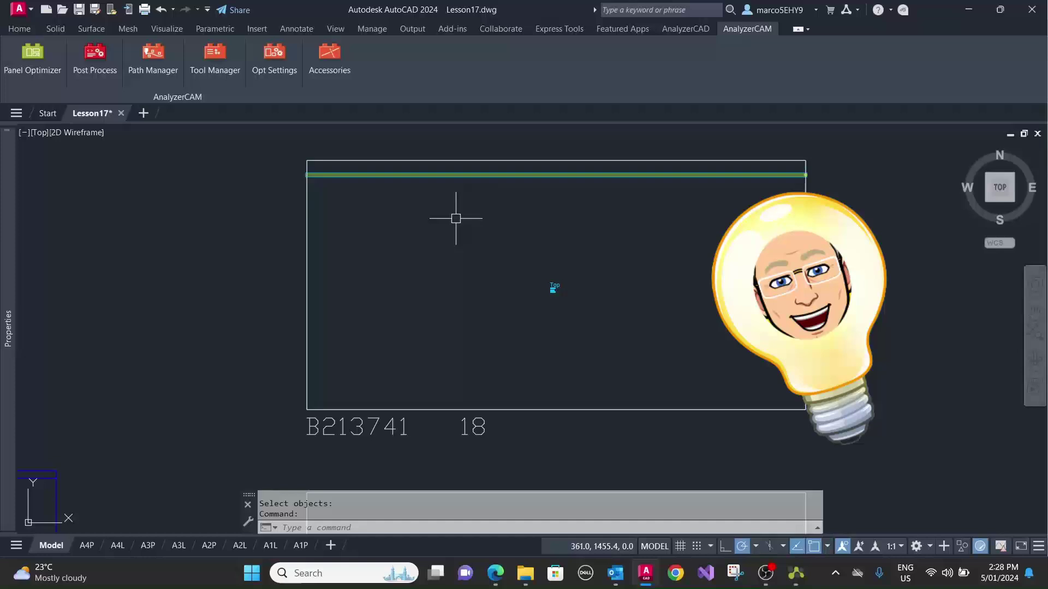
scroll(456, 221, "down", 4)
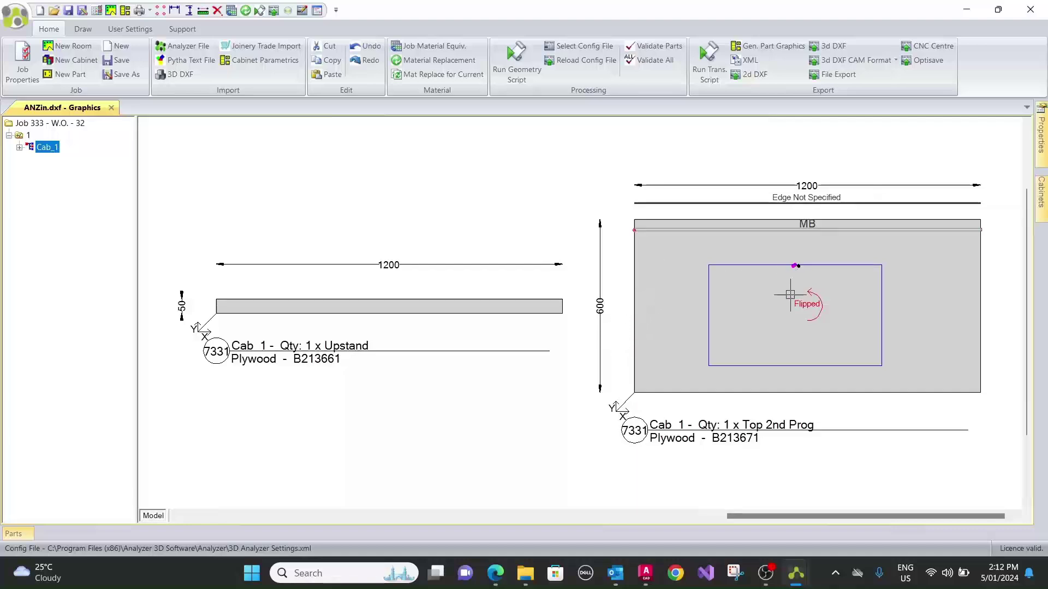
Step: Switch back to the Lesson17 3D benchtop and zoom toward its left end by the backsplash
key("alt+Tab")
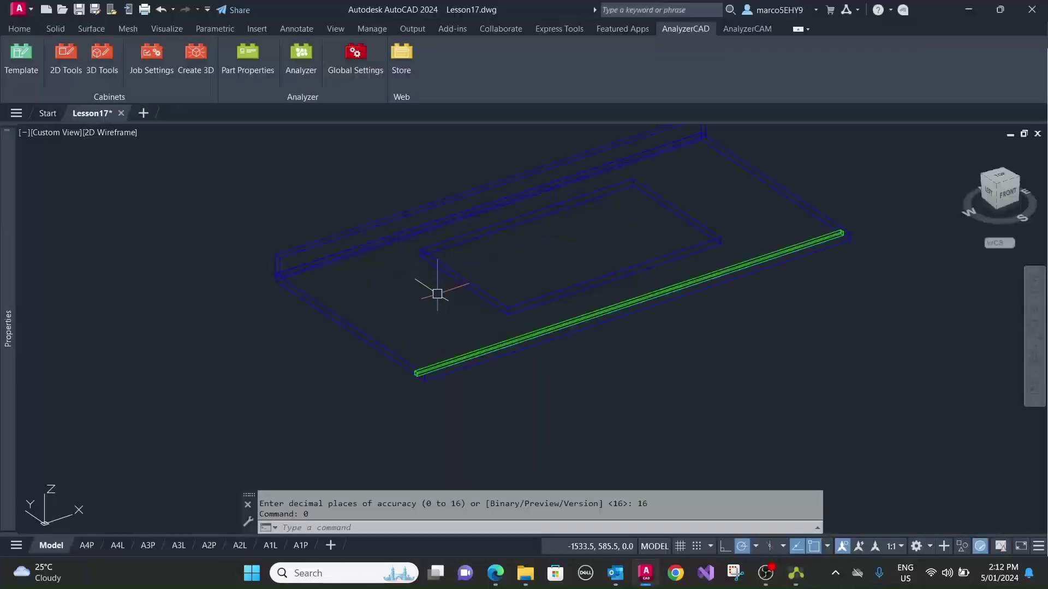
middle_click_drag(459, 278, 455, 288)
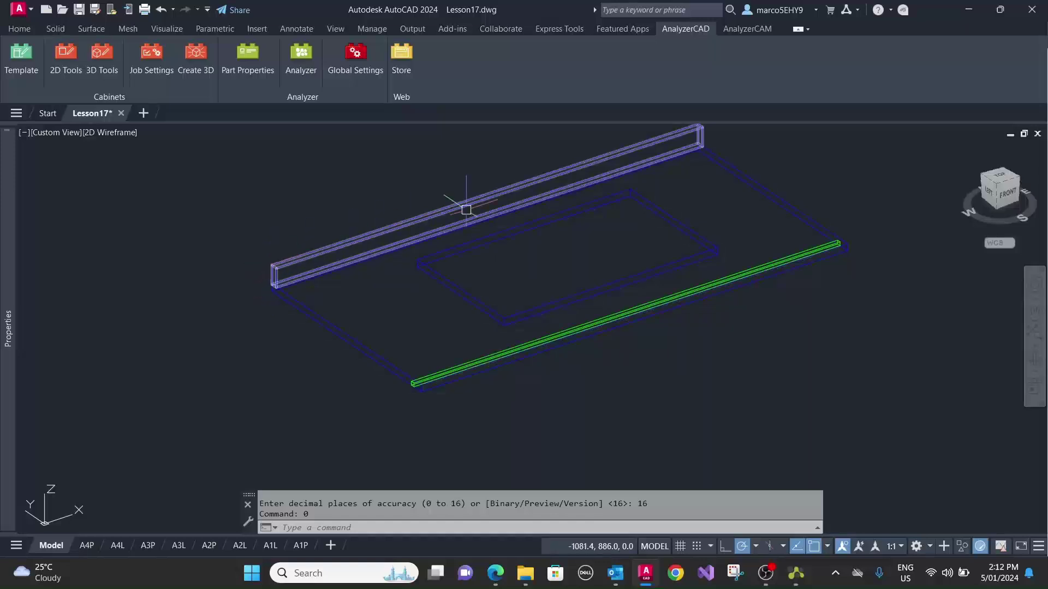
middle_click_drag(734, 203, 730, 221)
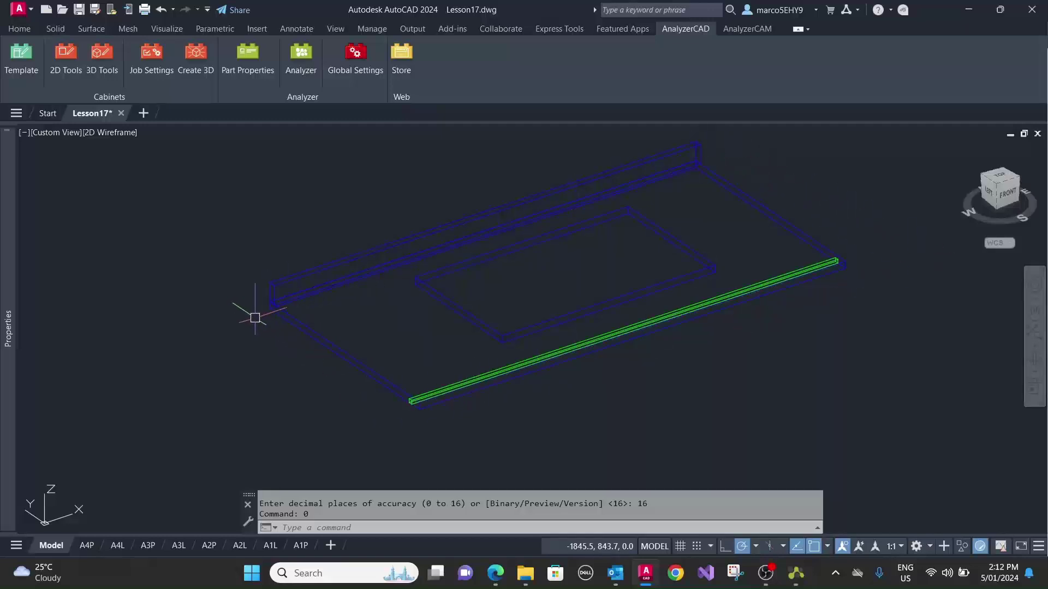
scroll(261, 305, "up", 3)
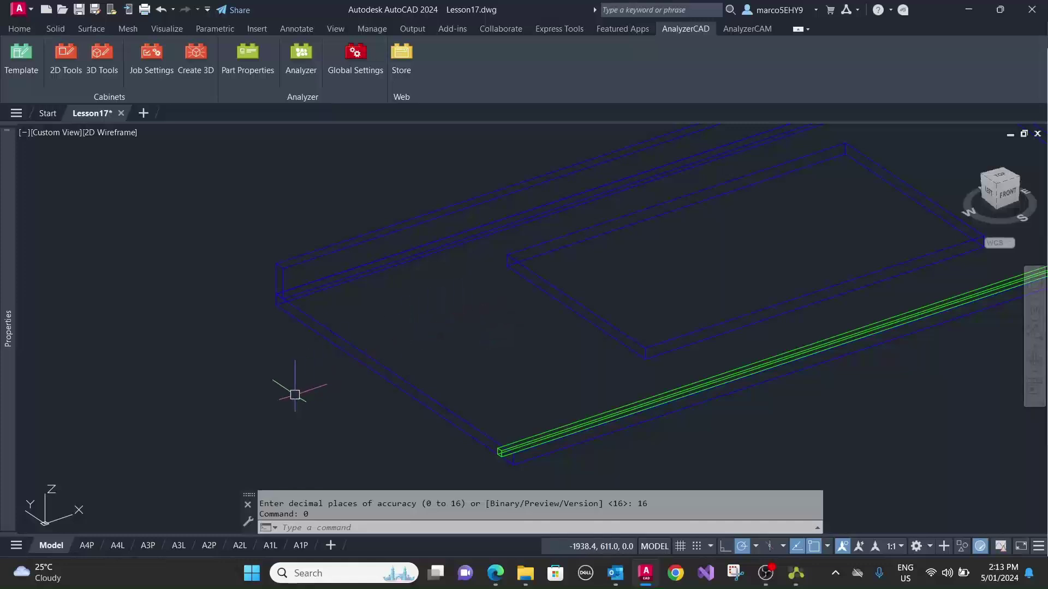
middle_click_drag(276, 393, 254, 385)
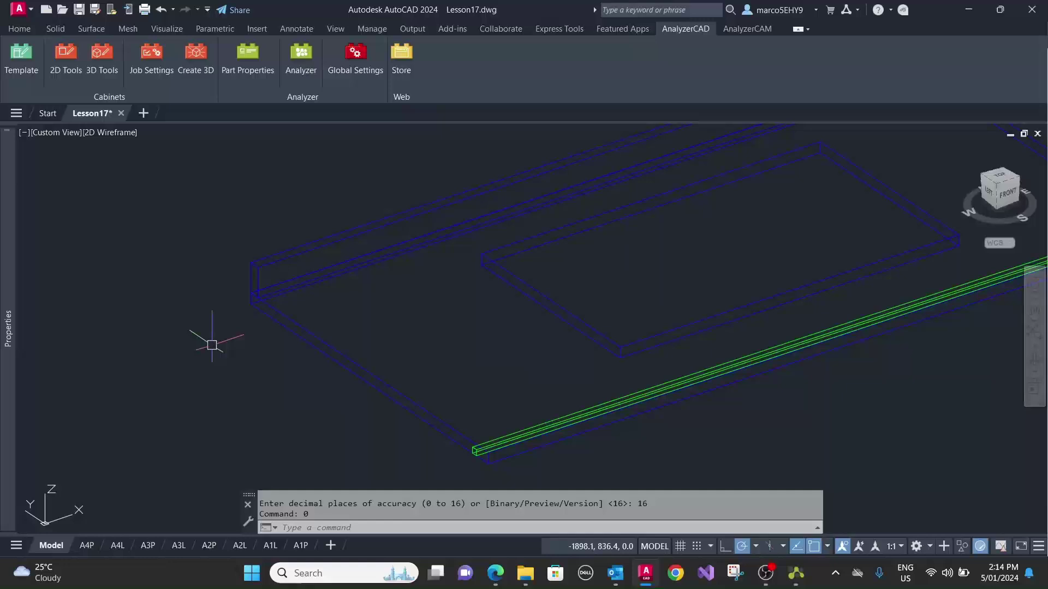
Step: Draw a box solid 60 high from two base corners at the benchtop's left end
left_click(22, 31)
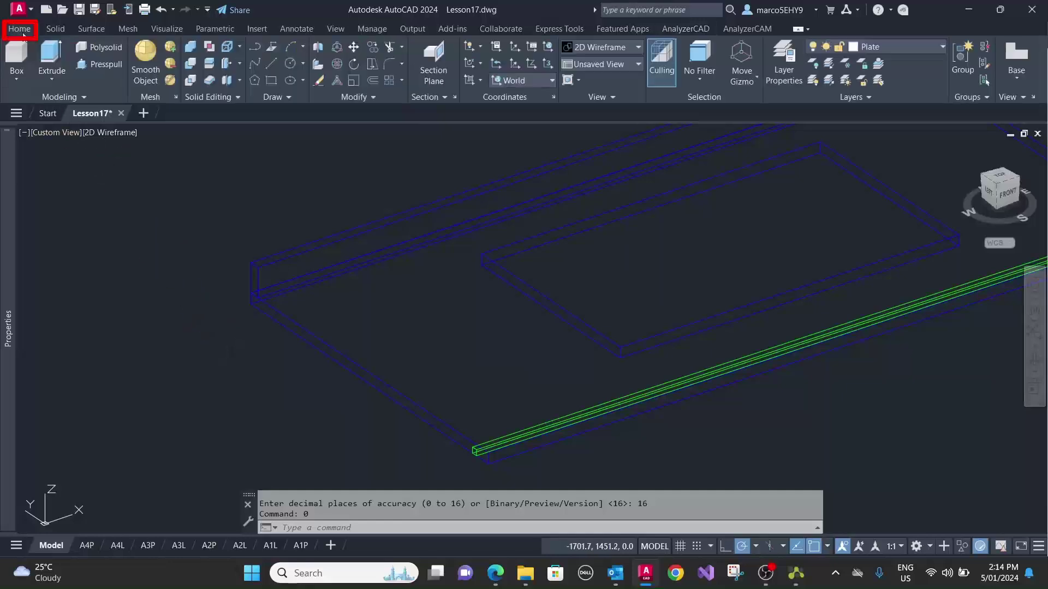
left_click(16, 55)
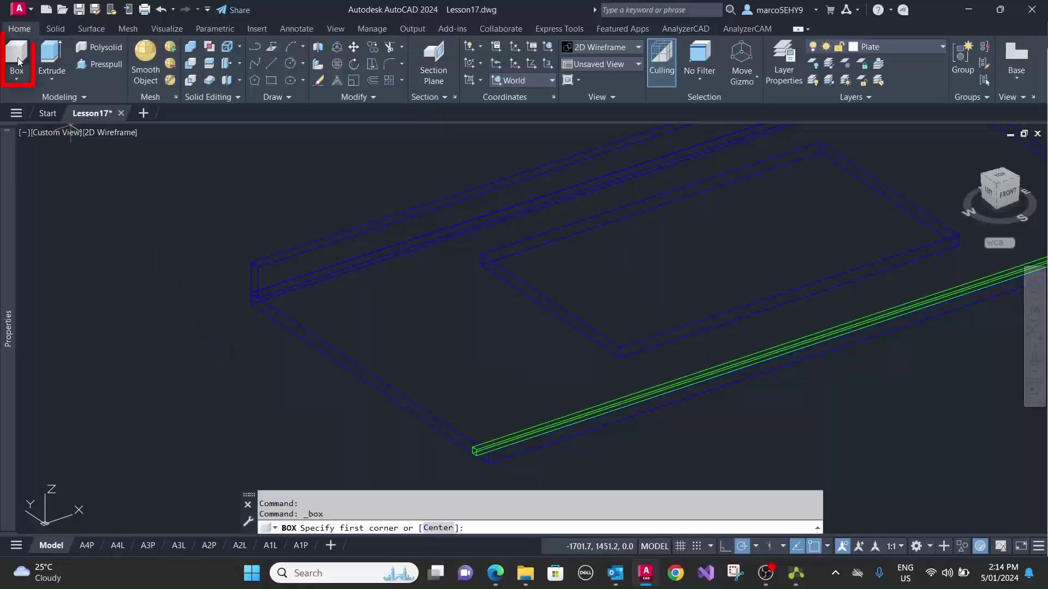
left_click(251, 304)
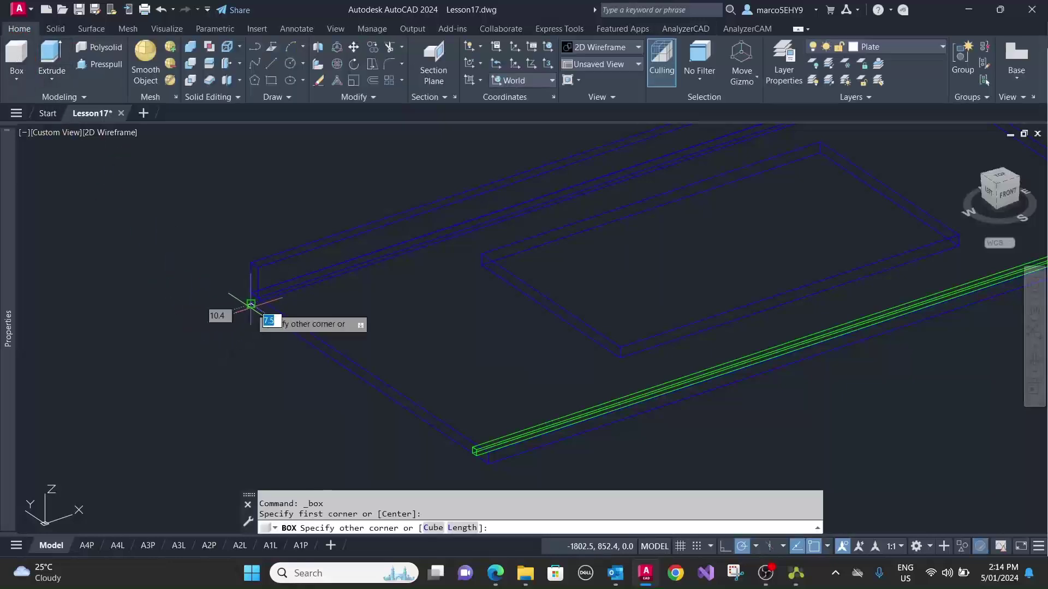
left_click(361, 297)
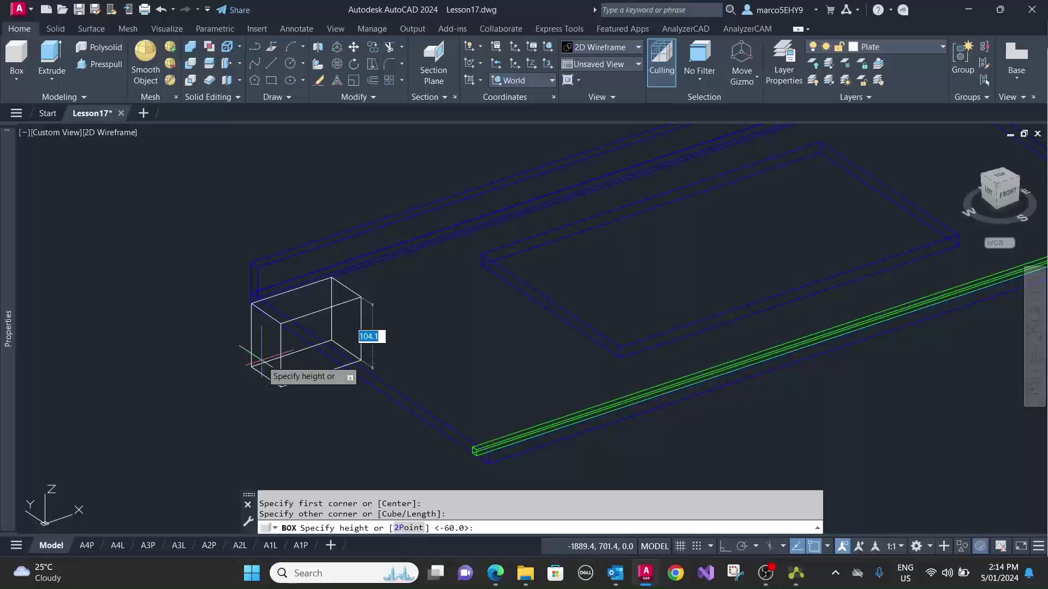
type("60")
key("Return")
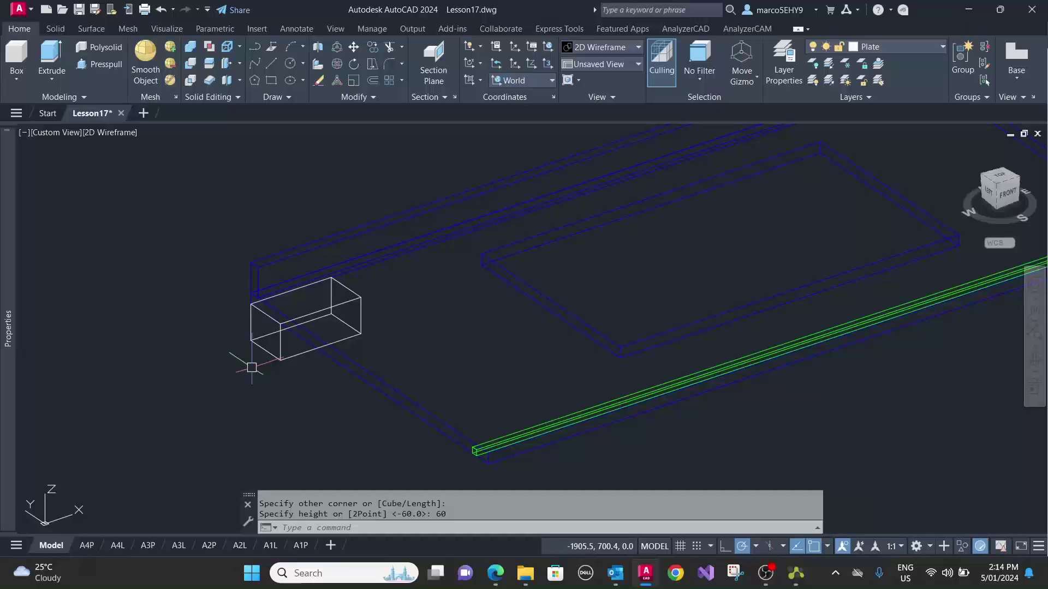
scroll(254, 351, "up", 2)
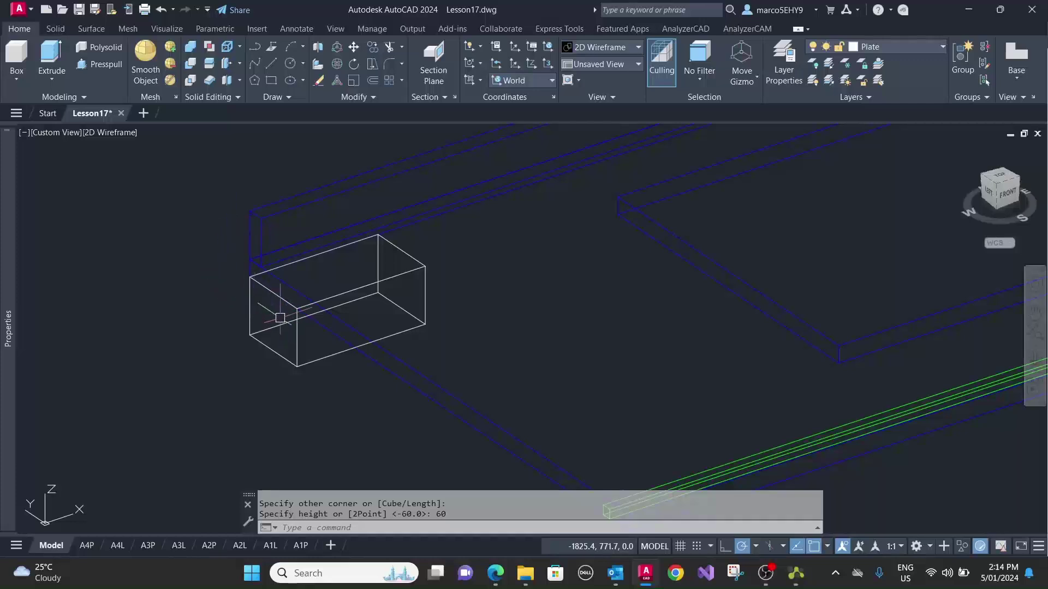
scroll(372, 376, "down", 1)
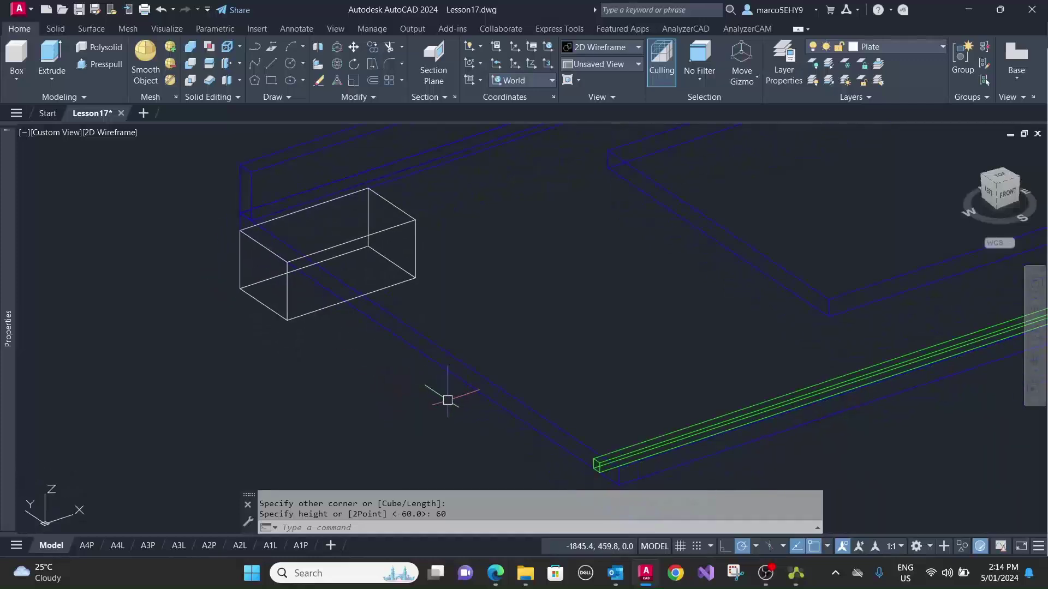
scroll(446, 424, "down", 1)
scroll(446, 424, "down", 1)
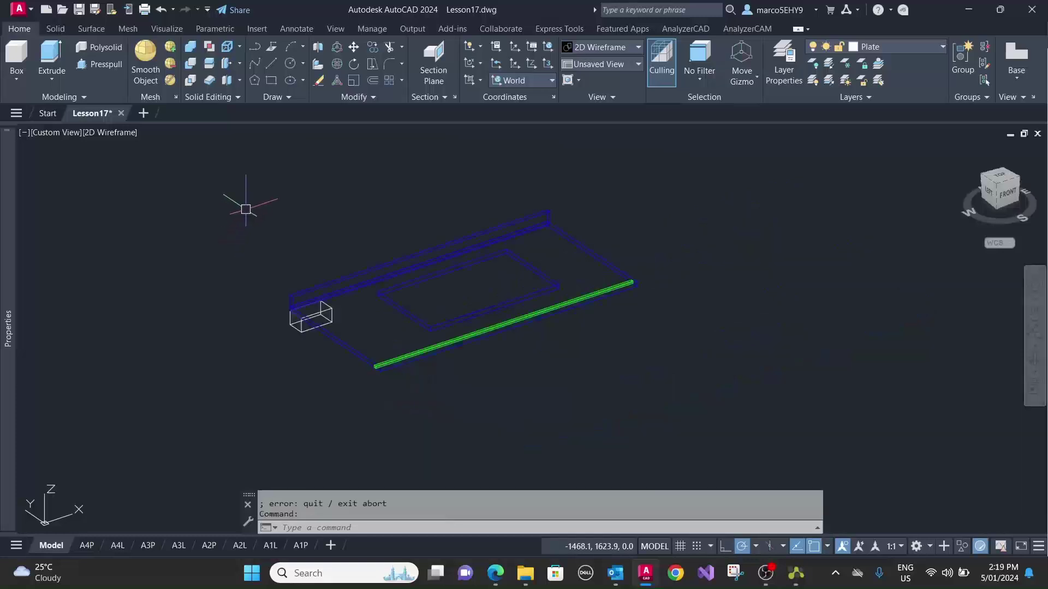
Step: Open Analyzer Part Properties for the new box and name the part Dummy
left_click(686, 29)
left_click(253, 58)
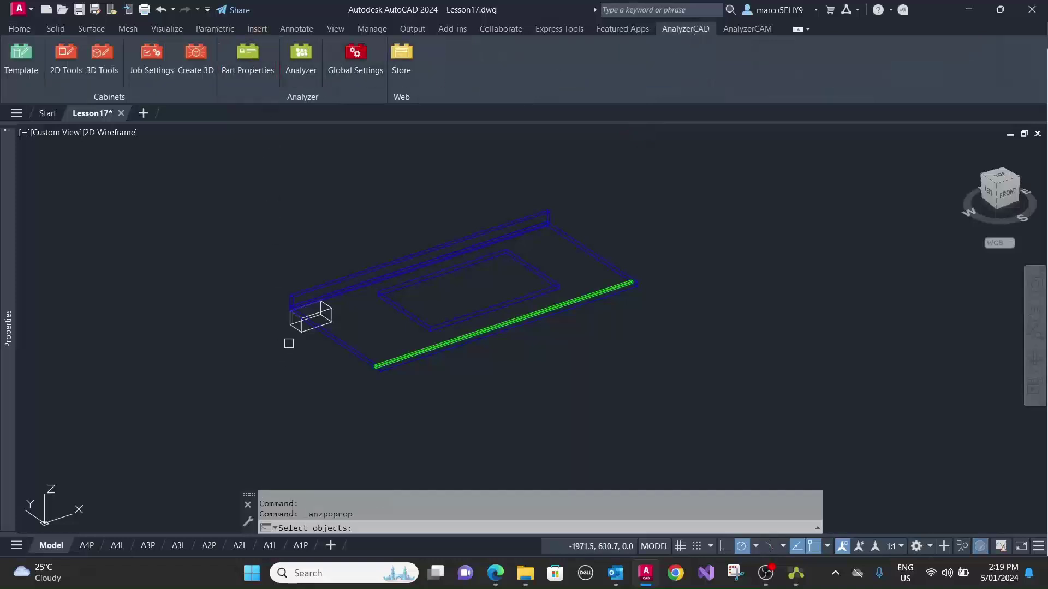
left_click(292, 330)
key("Return")
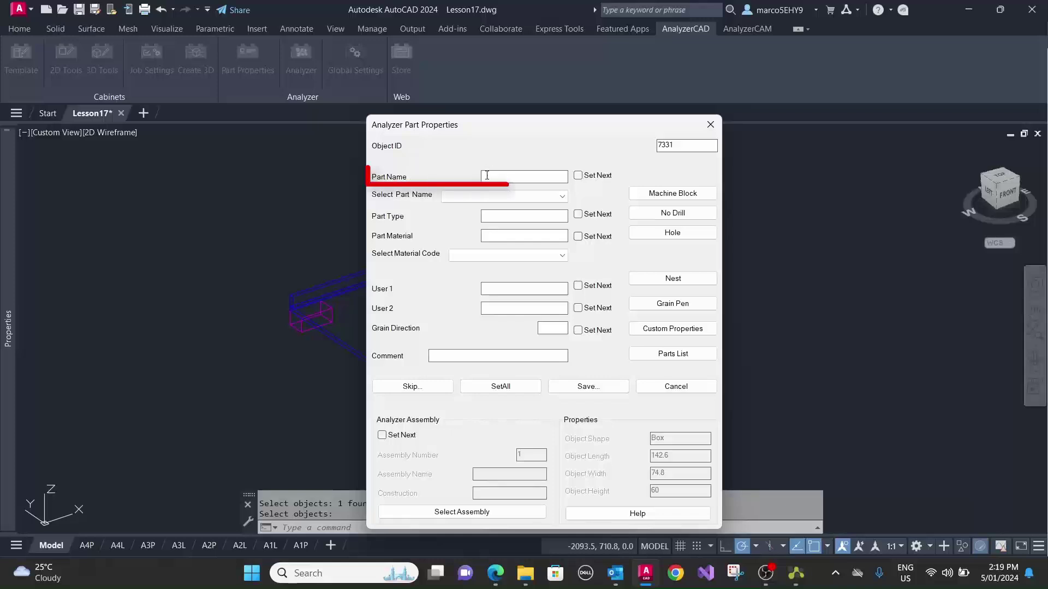
type("D:u")
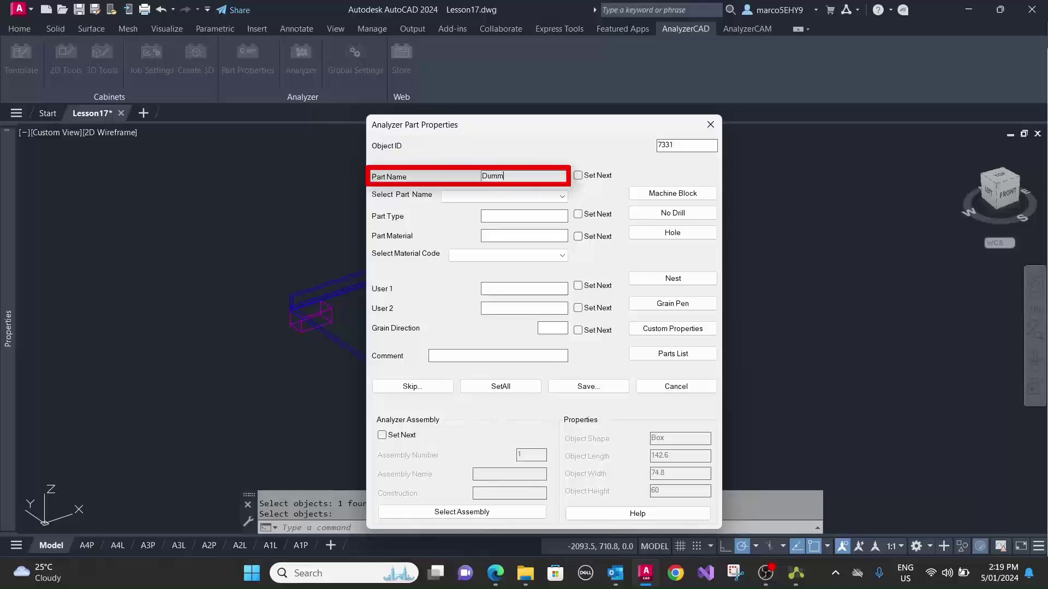
key("Tab")
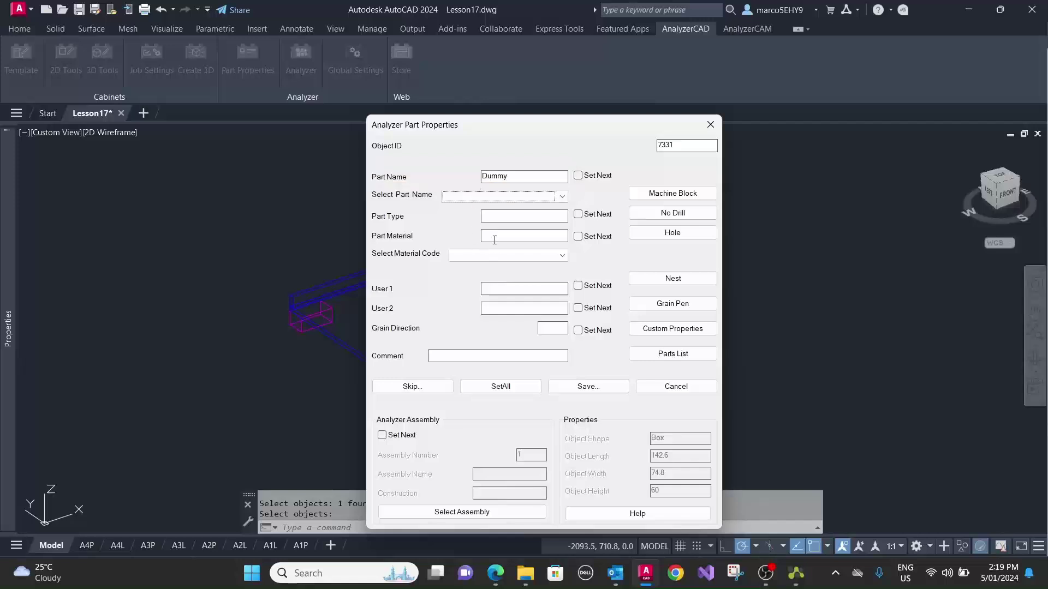
left_click(494, 236)
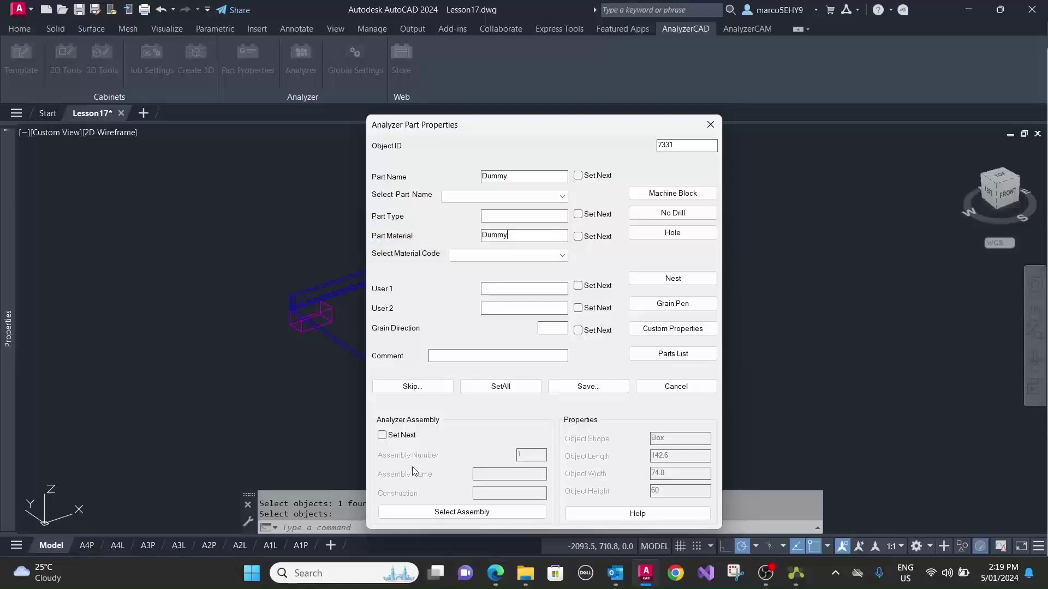
Step: Assign the Dummy part to assembly Cab_1, set User 2 to NO CNC, and save
left_click(418, 516)
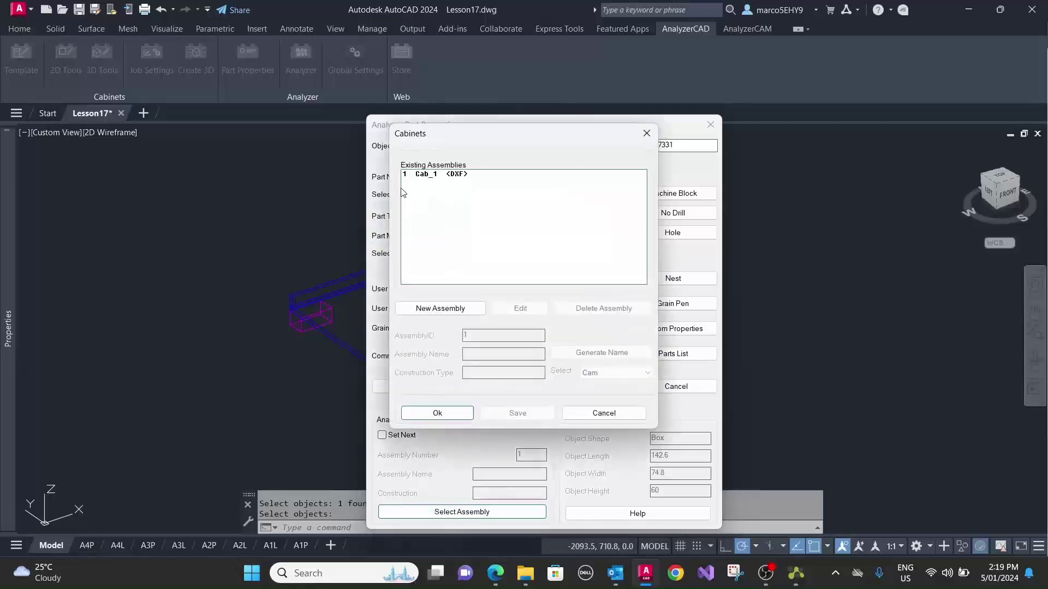
left_click(419, 174)
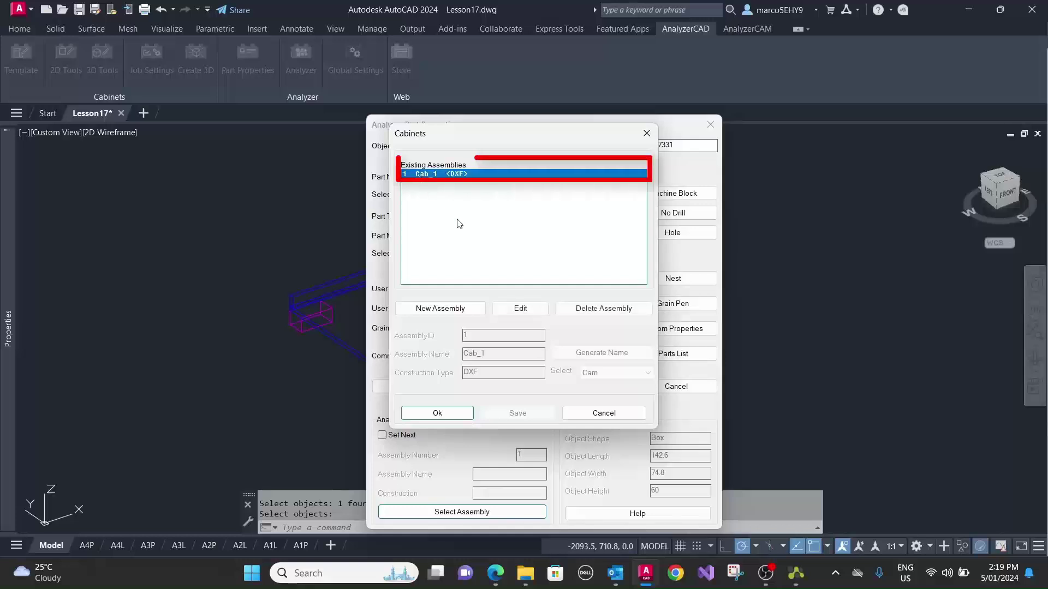
left_click(438, 414)
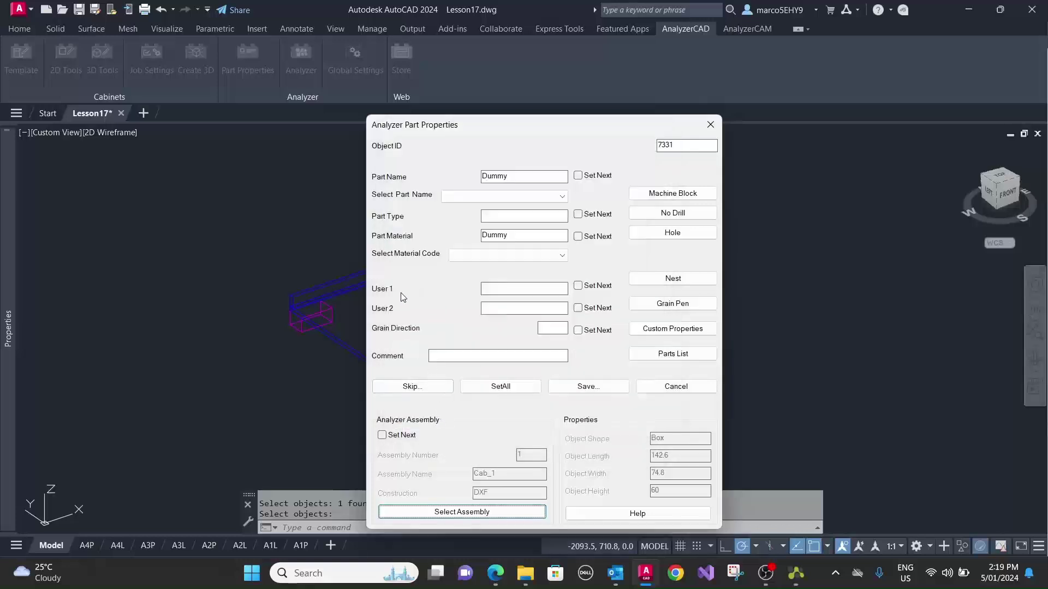
left_click(498, 306)
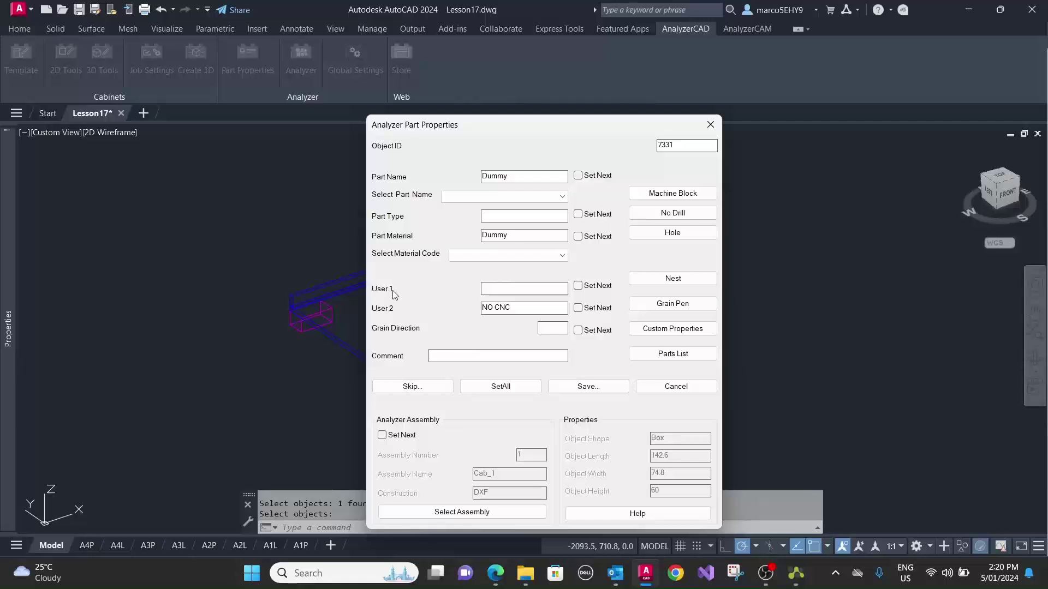
left_click(585, 387)
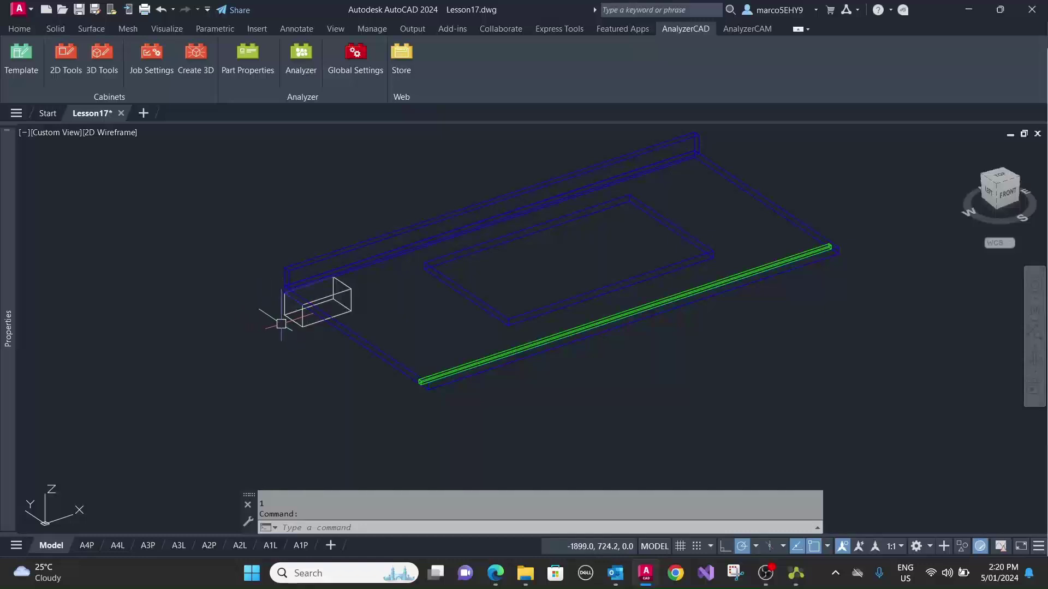
Step: Window-select all four benchtop parts, including Dummy, and send them to Analyzer
middle_click_drag(234, 299, 227, 333)
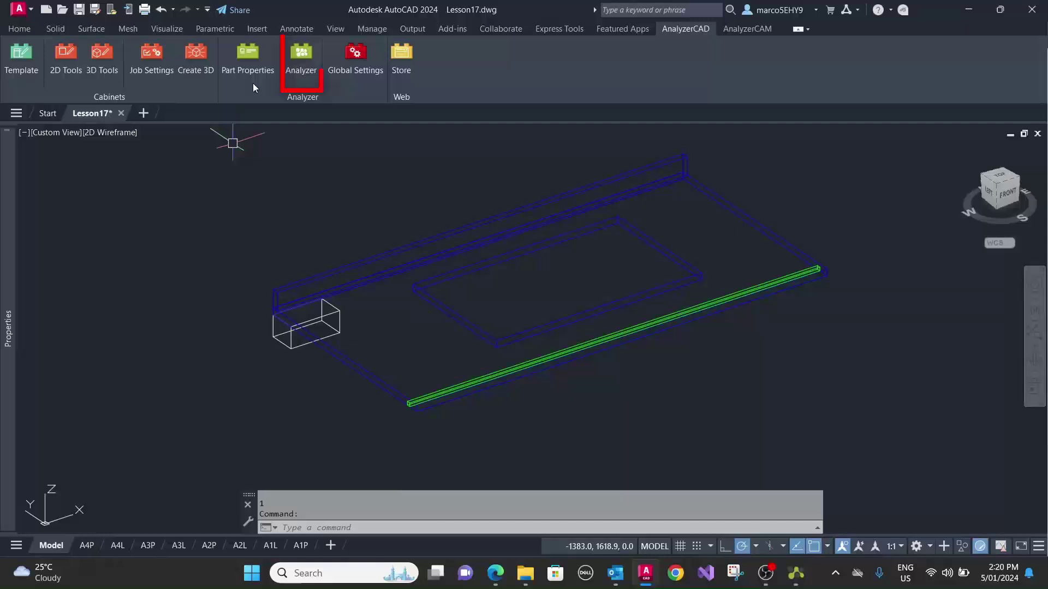
left_click(301, 54)
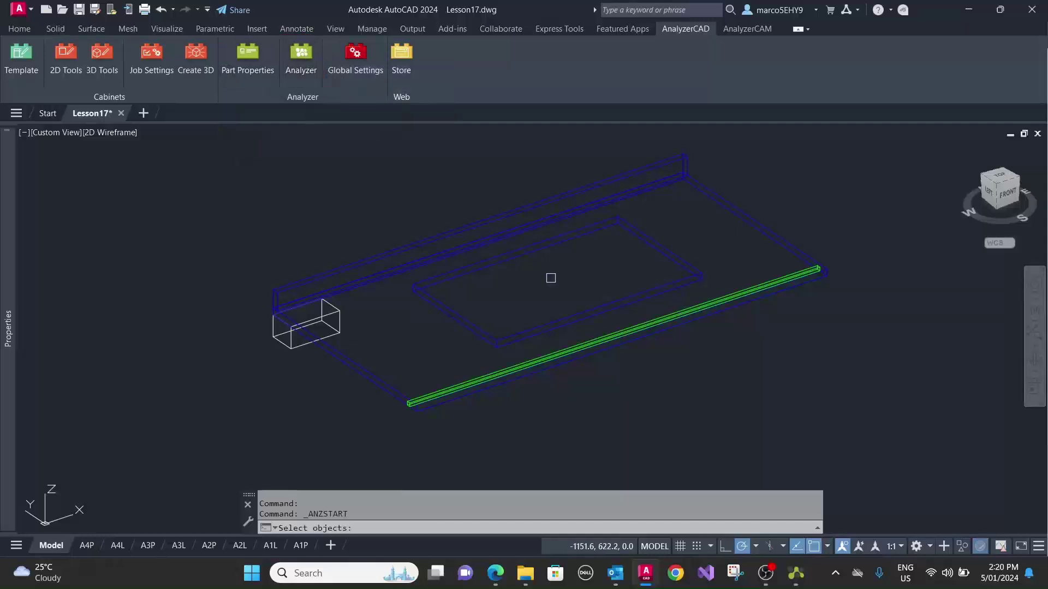
left_click(882, 462)
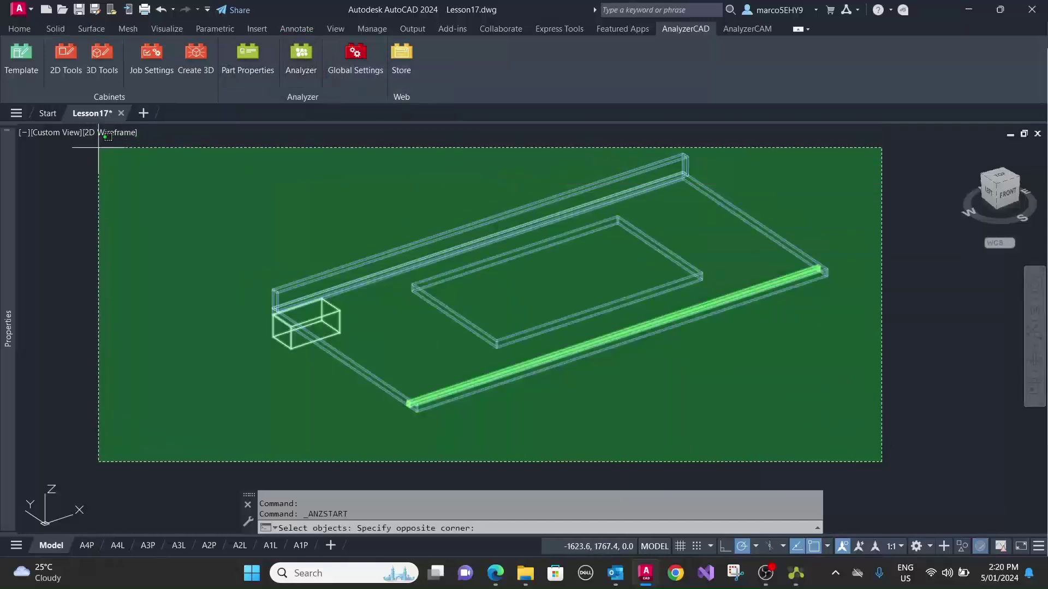
left_click(135, 157)
key("Return")
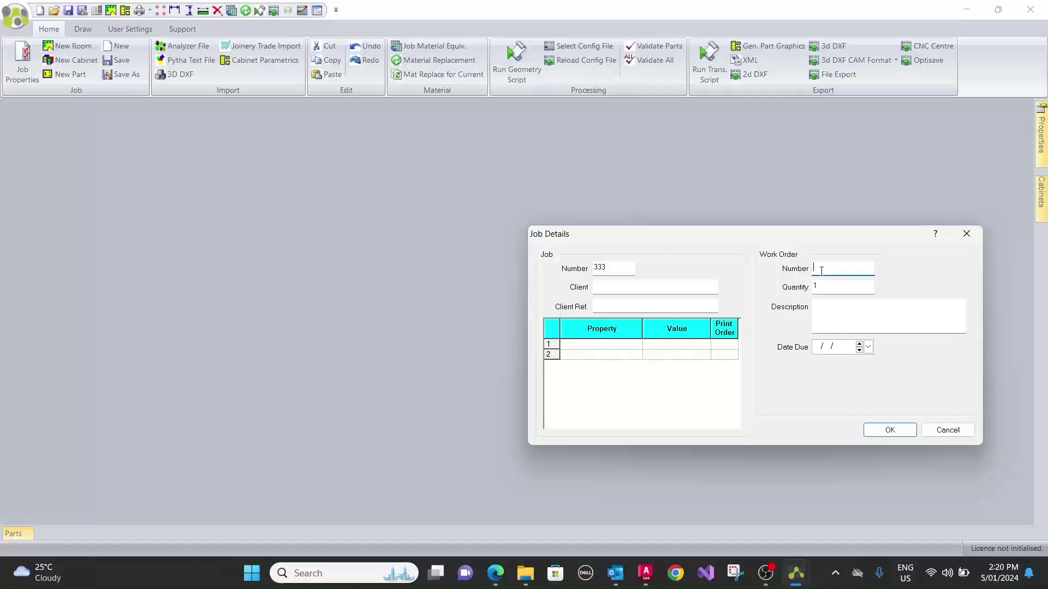
Step: Confirm work order 42 for job 333, generate Cab_1 part drawings, and export the Plywood 18 index file
type("42")
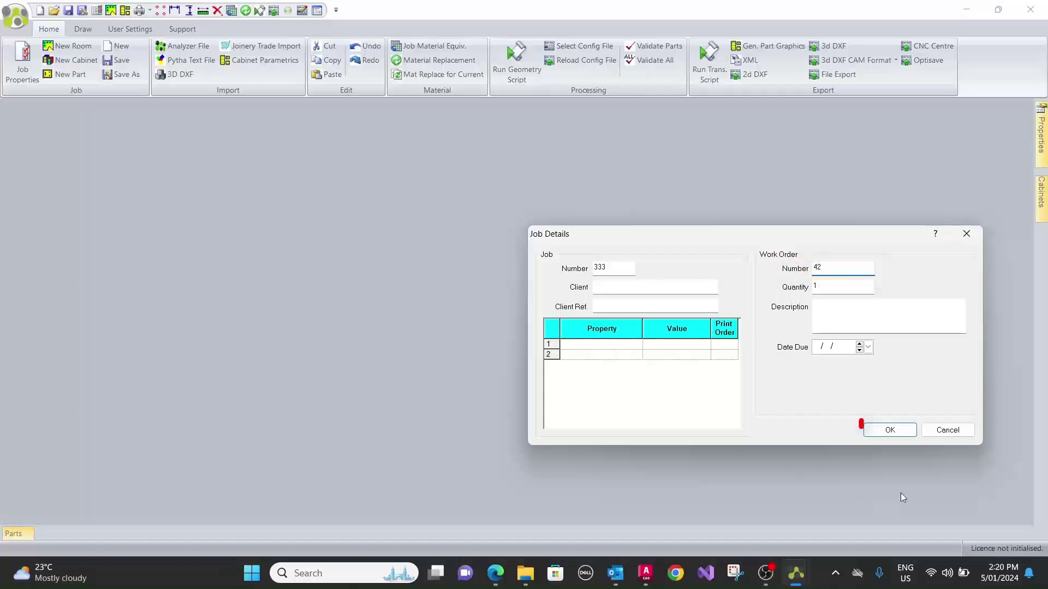
left_click(879, 429)
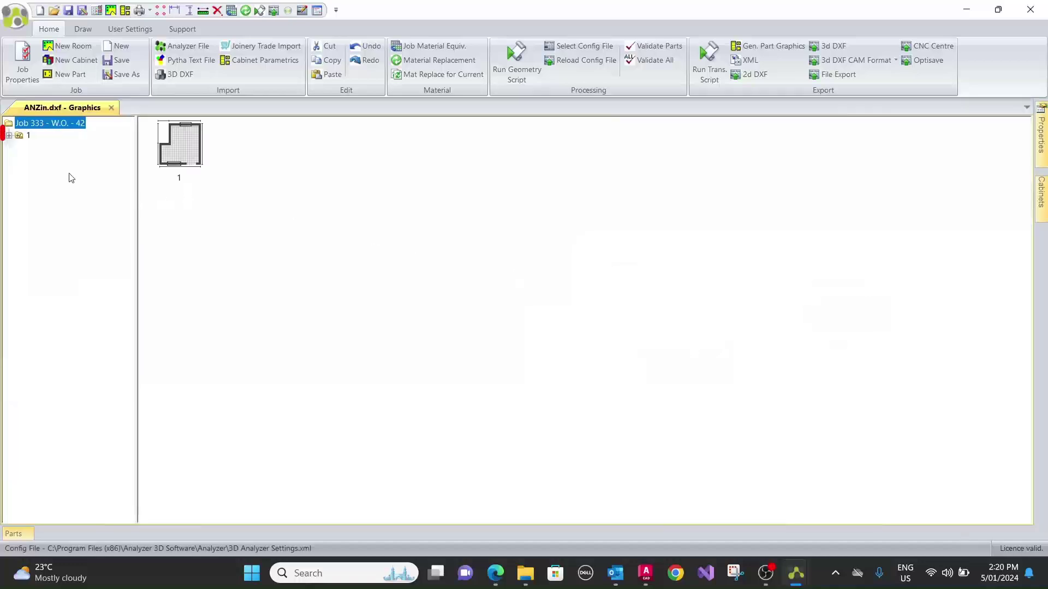
left_click(9, 135)
left_click(47, 148)
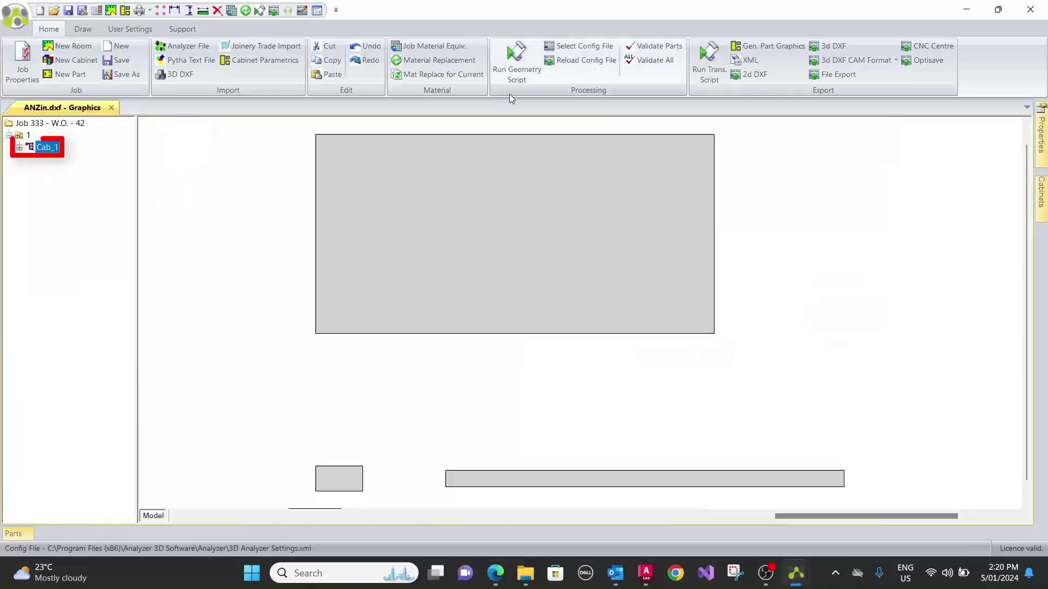
left_click(513, 67)
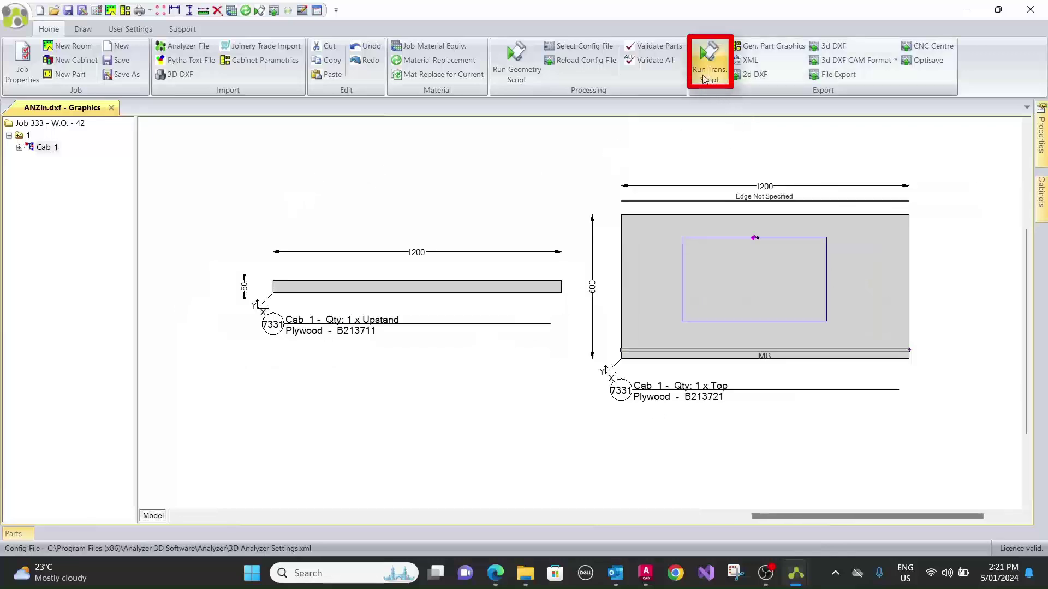
left_click(708, 60)
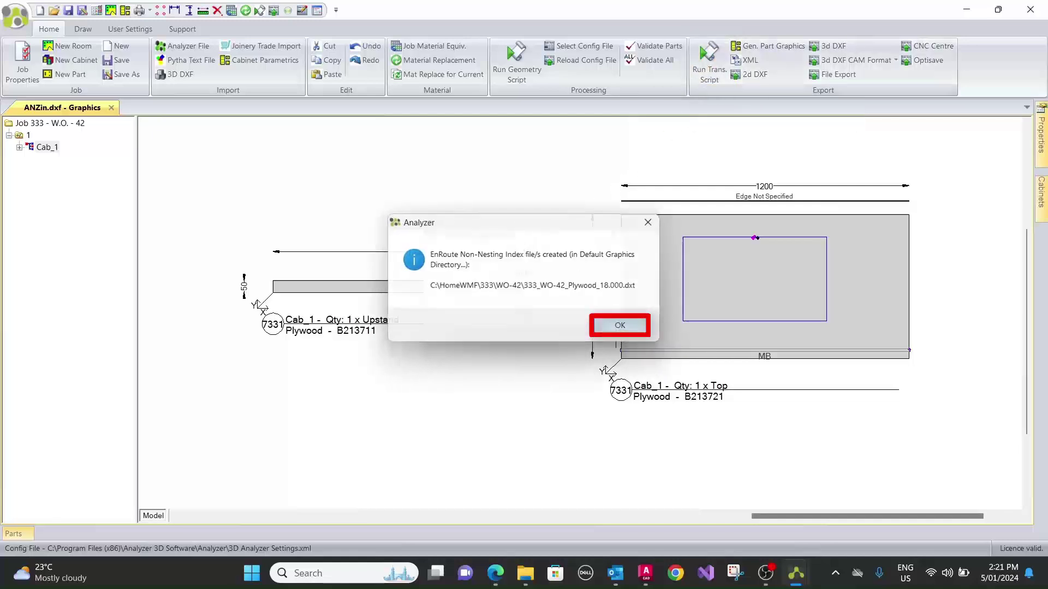
left_click(620, 326)
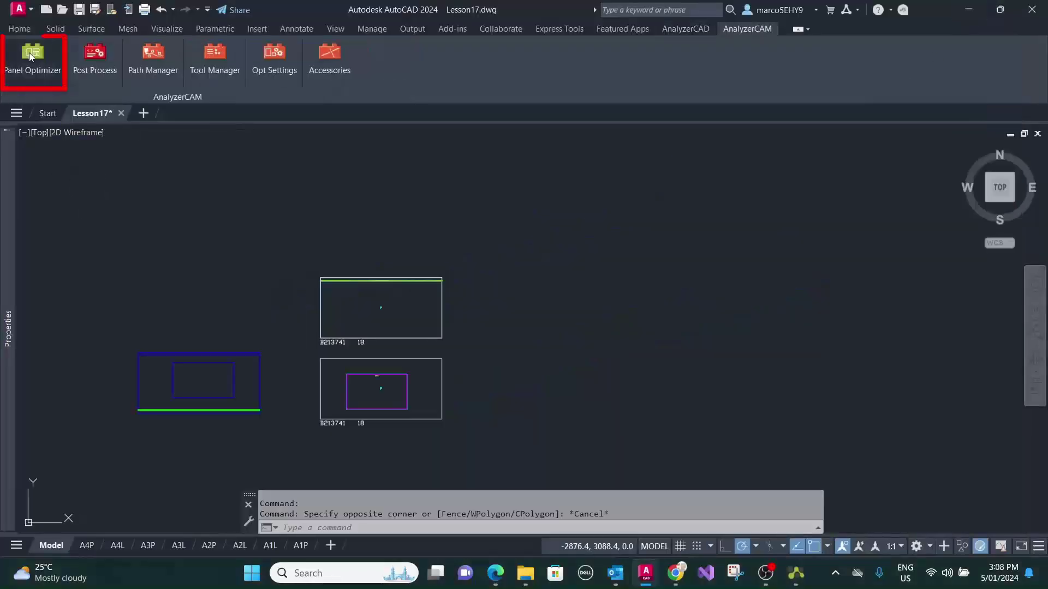
Step: Load the WO-42 Plywood 18 mm parts file into the panel optimizer and nest the B213721 Top
left_click(32, 58)
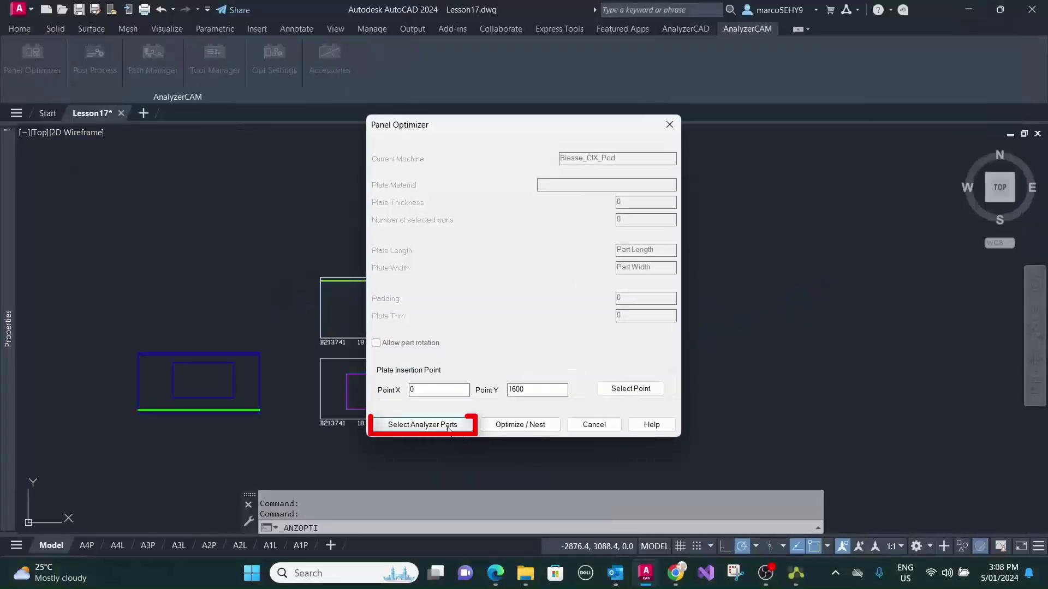
left_click(423, 425)
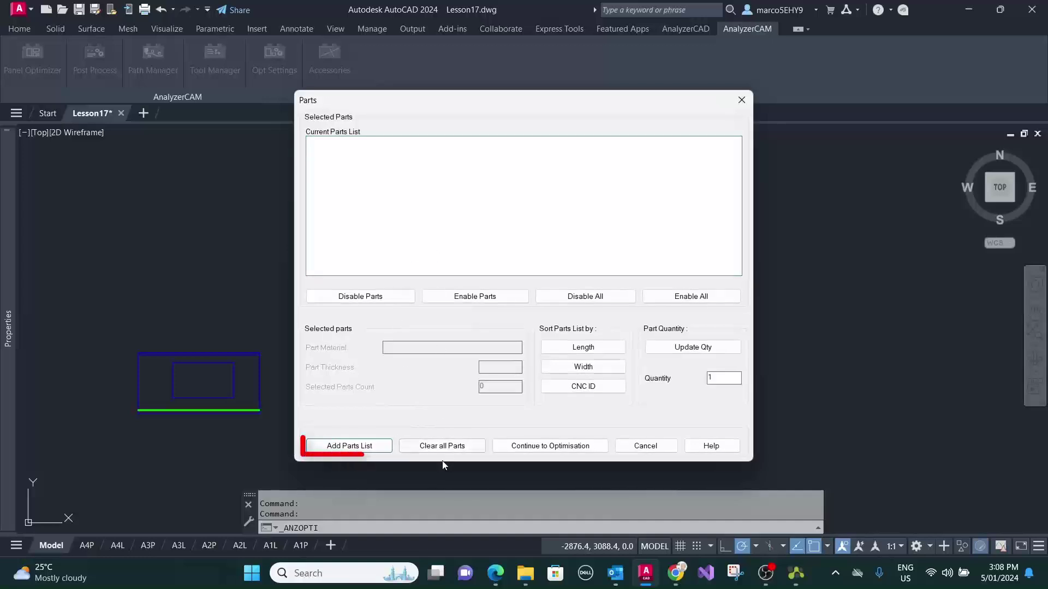
left_click(353, 445)
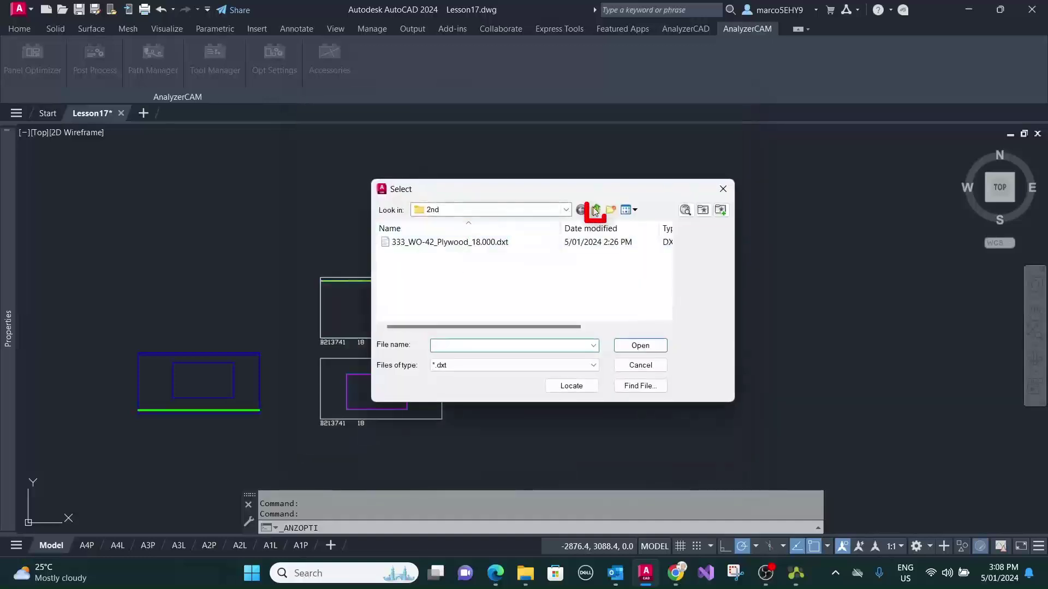
left_click(595, 210)
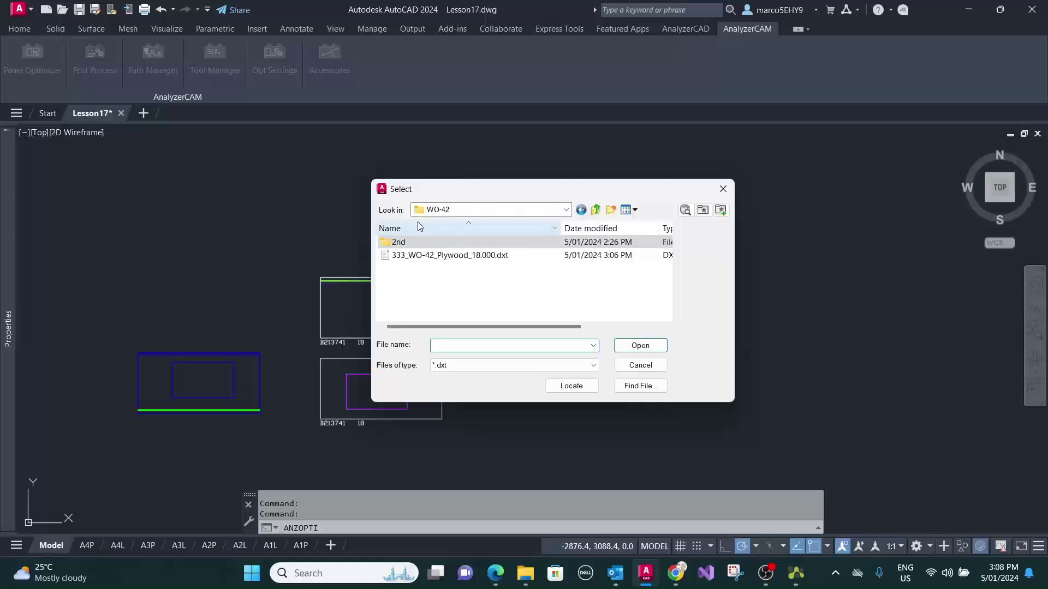
left_click(444, 256)
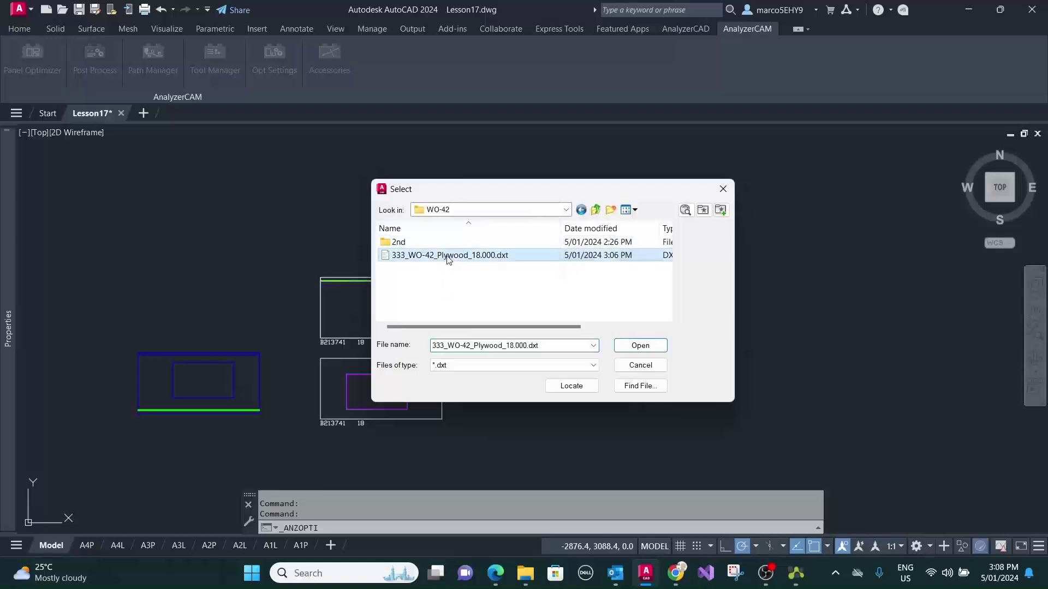
left_click(640, 347)
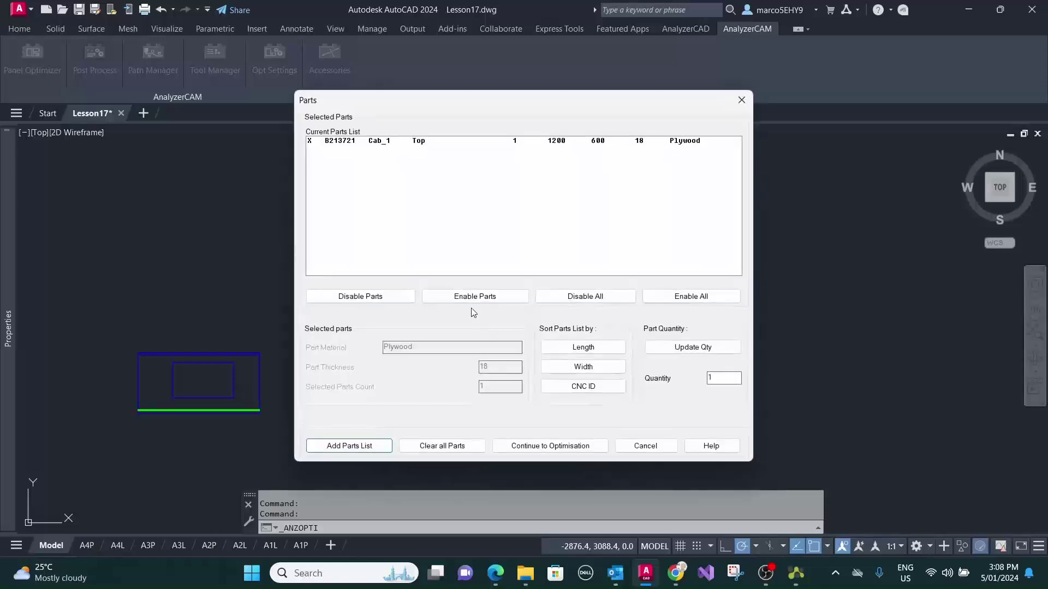
left_click(548, 446)
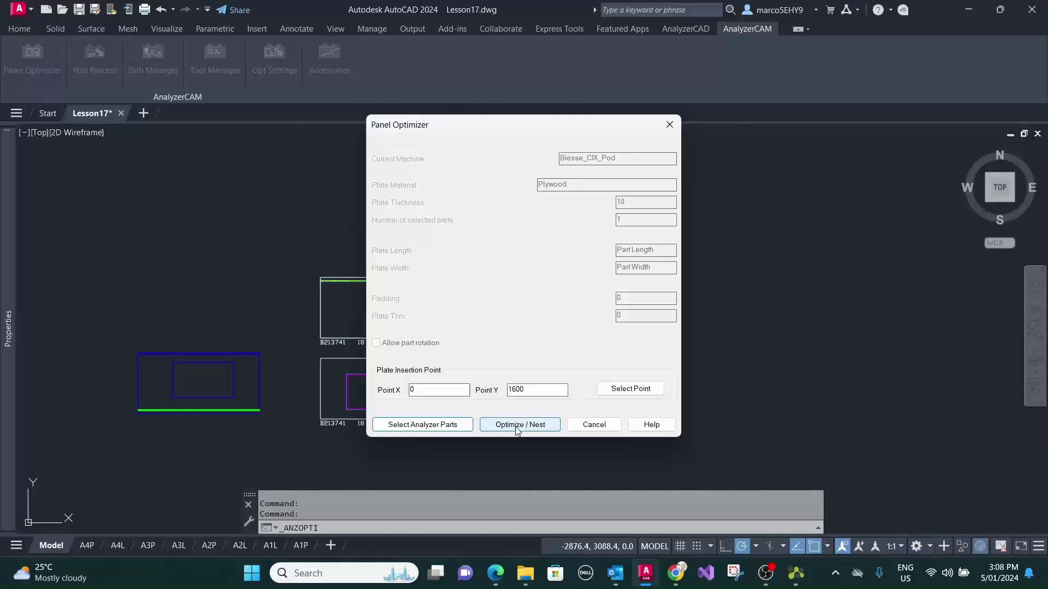
left_click(517, 426)
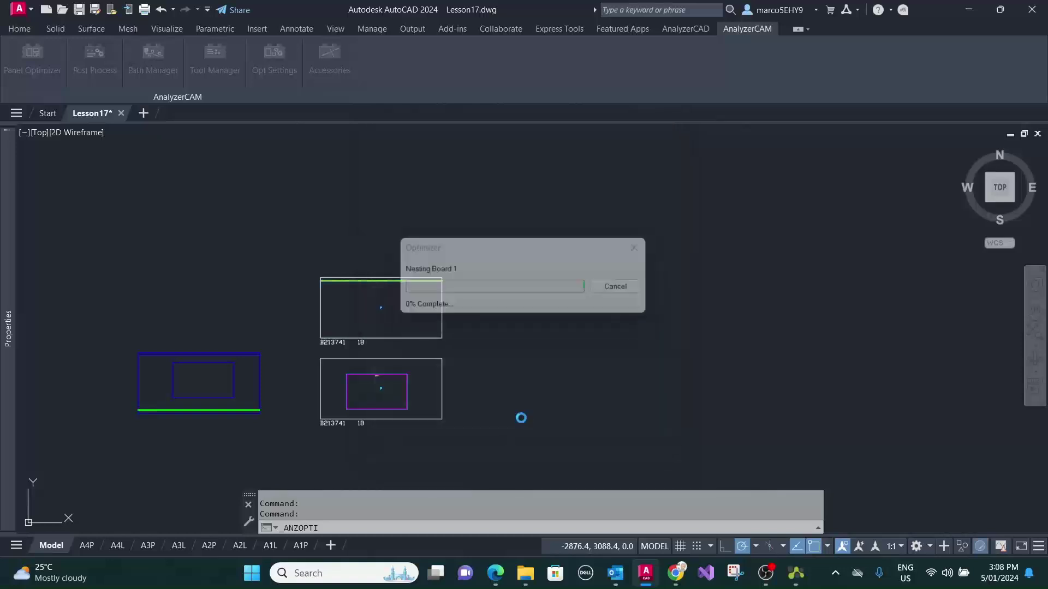
scroll(492, 393, "up", 4)
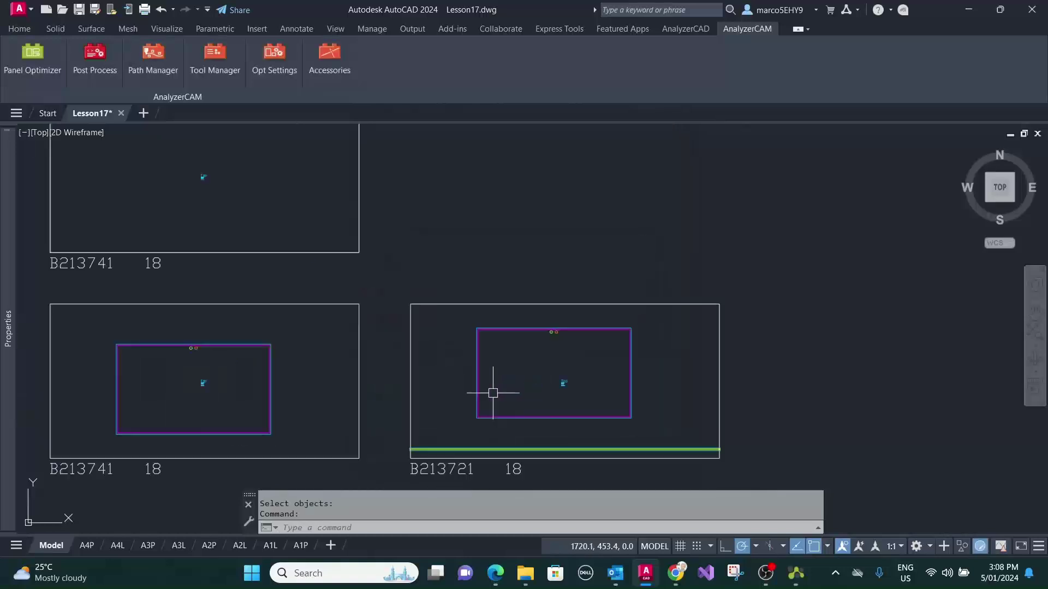
middle_click_drag(505, 382, 458, 325)
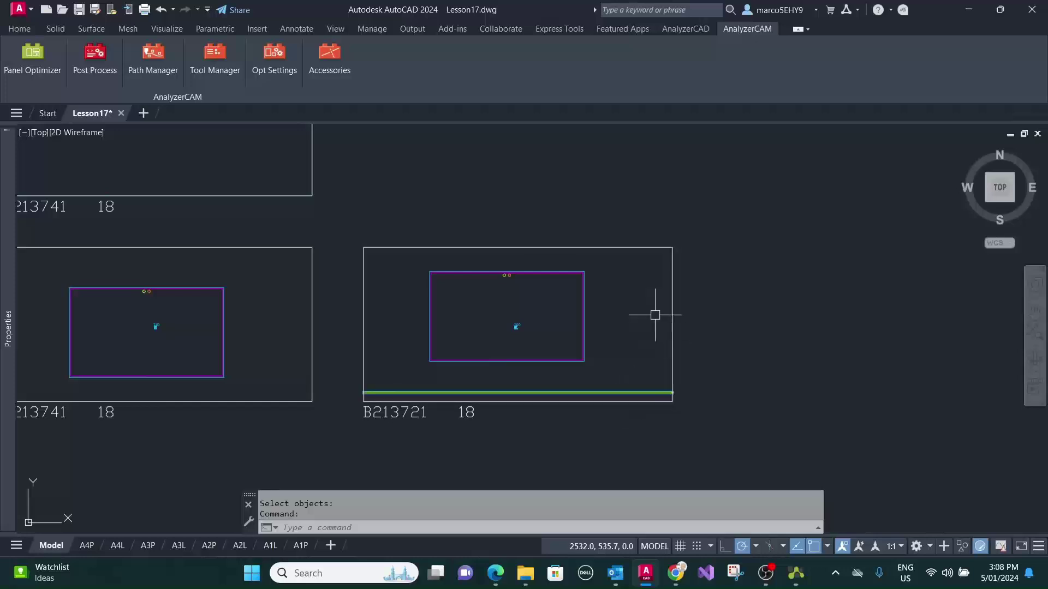
scroll(613, 269, "down", 2)
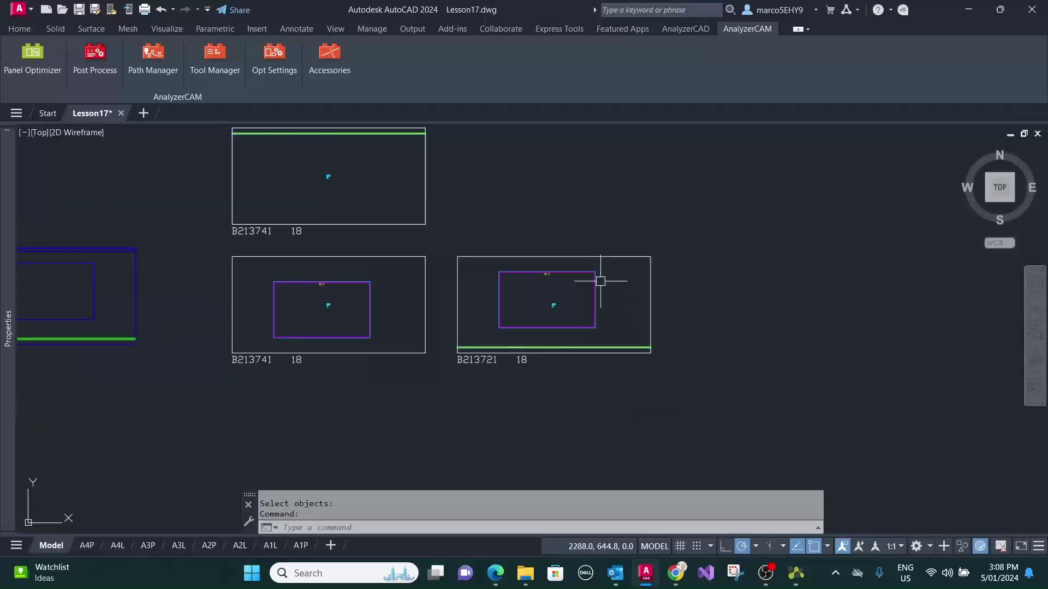